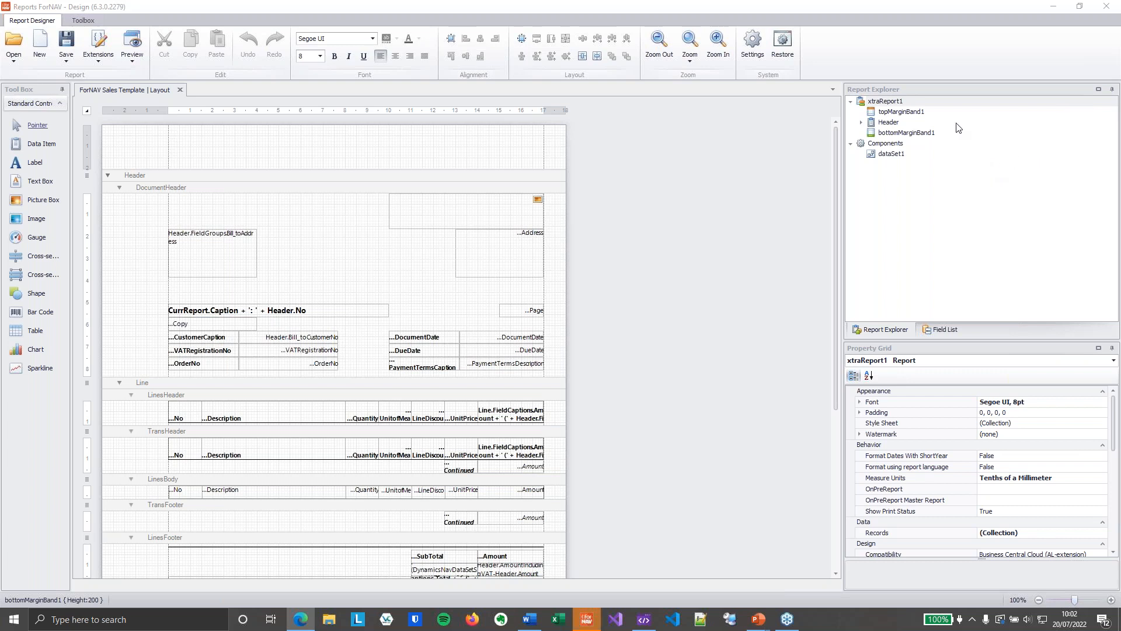
- Examine the sections of the Header data item and the controls inside its DocumentHeader section in the report structure
{"action": "left_click", "coordinate": [863, 123]}
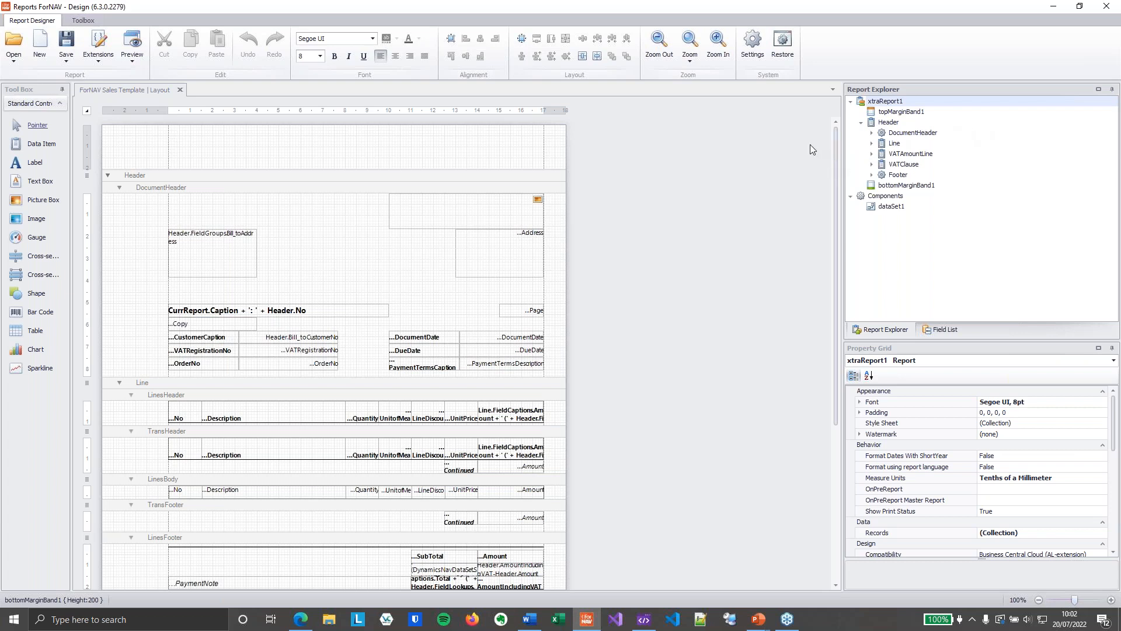
{"action": "left_click", "coordinate": [890, 123]}
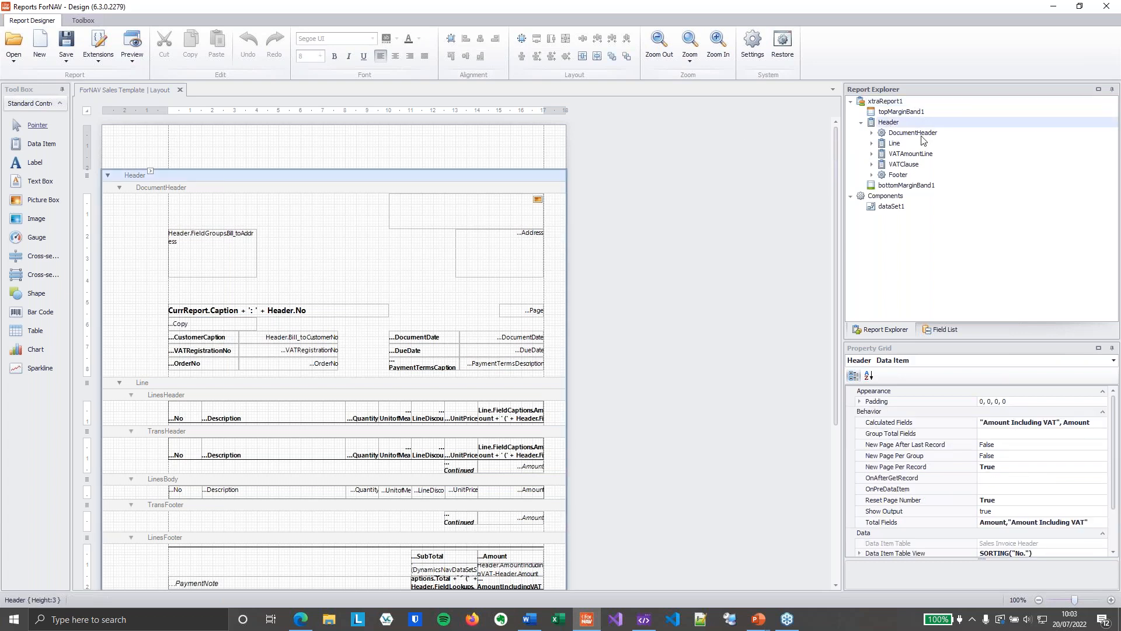
{"action": "left_click", "coordinate": [906, 133]}
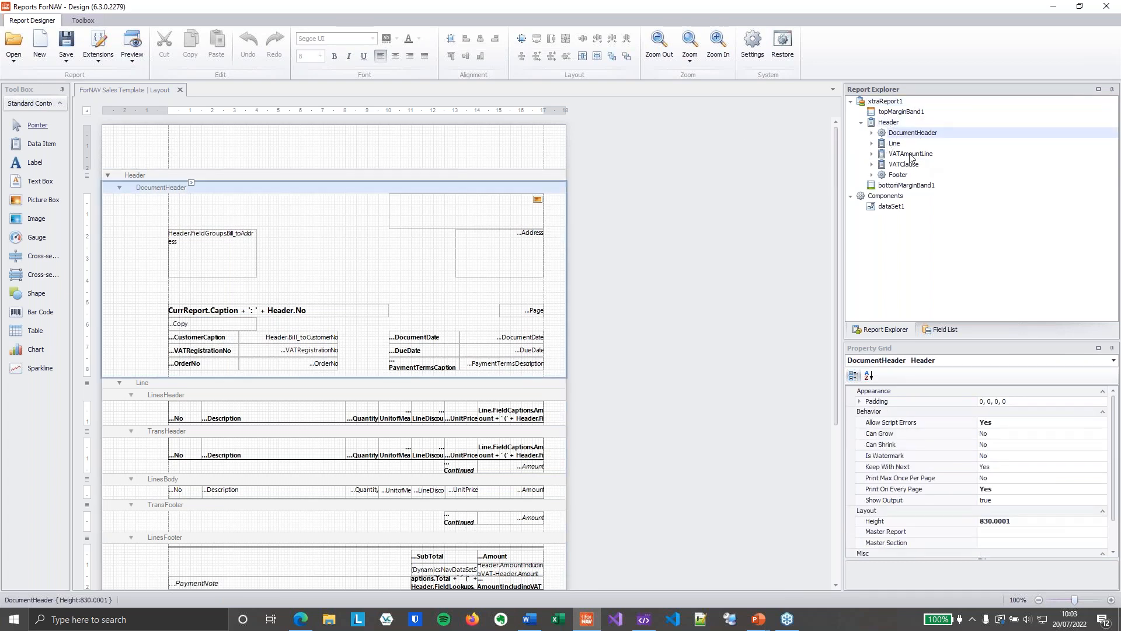
{"action": "left_click", "coordinate": [873, 134]}
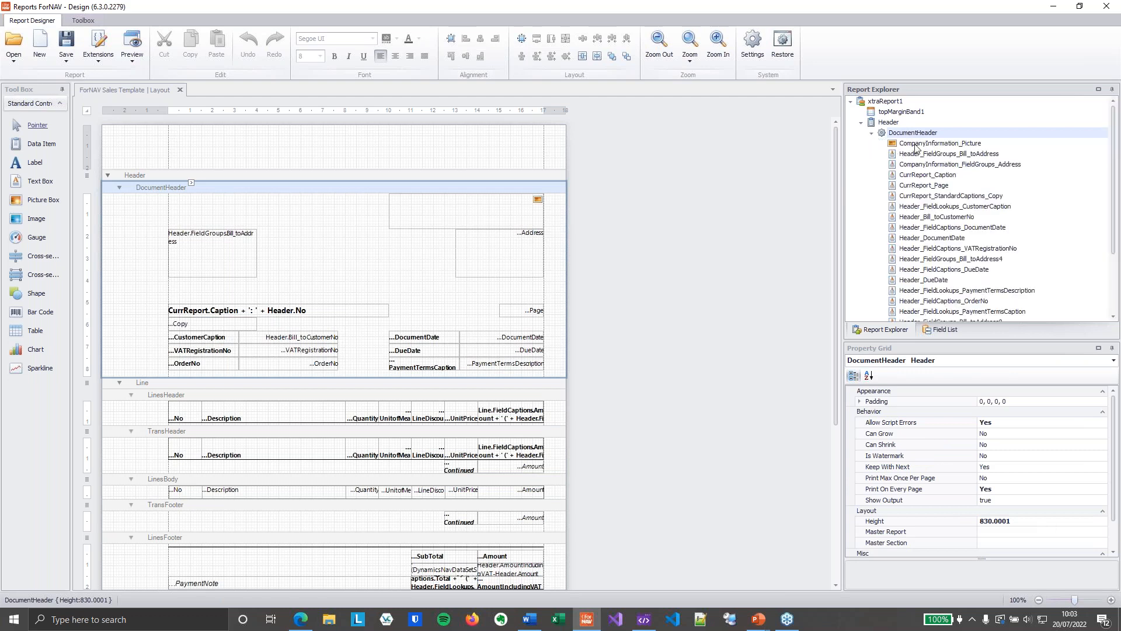
{"action": "scroll", "coordinate": [936, 173], "scroll_direction": "down", "scroll_amount": 3}
{"action": "scroll", "coordinate": [940, 176], "scroll_direction": "up", "scroll_amount": 3}
{"action": "left_click", "coordinate": [873, 134]}
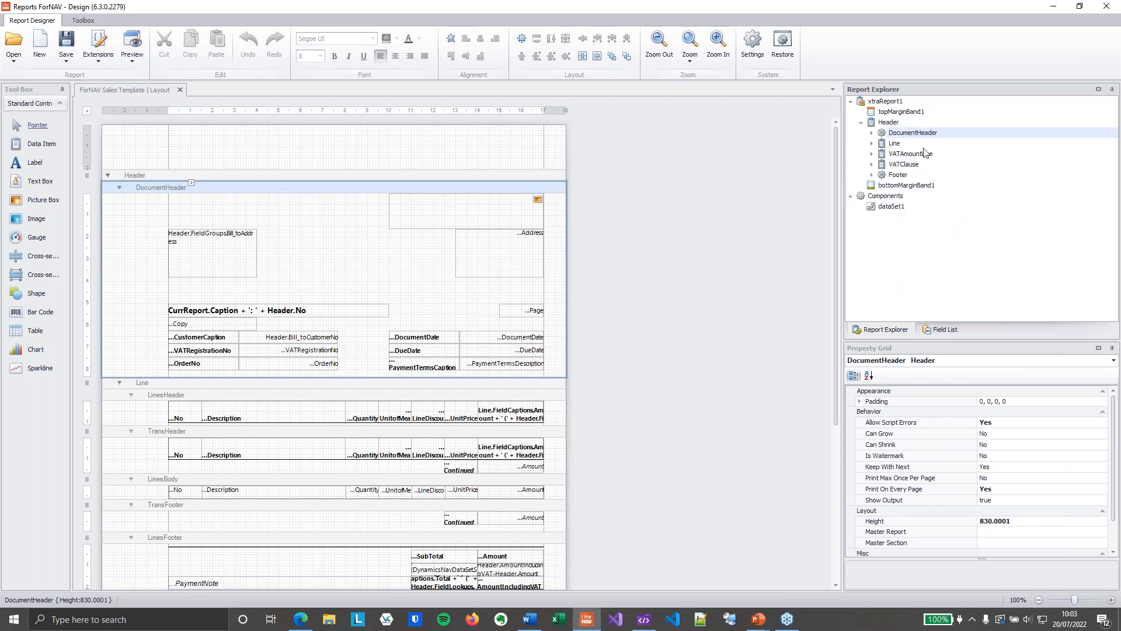
- Insert two new Header sections, Header1 and Header2, into the Header data item
{"action": "right_click", "coordinate": [360, 174]}
{"action": "mouse_move", "coordinate": [408, 271]}
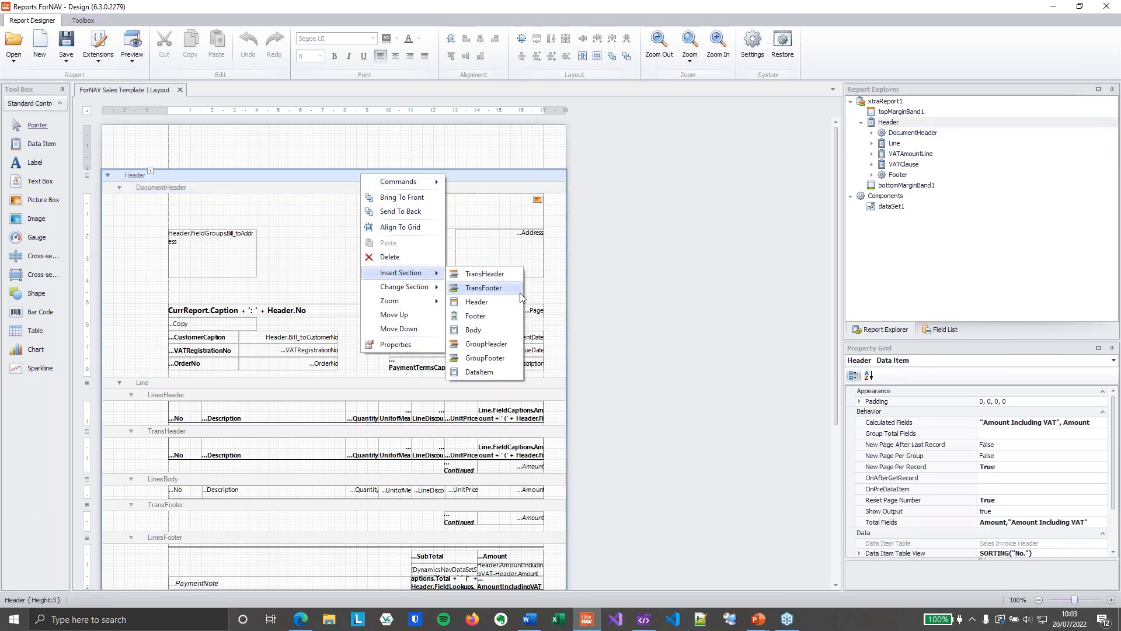
{"action": "left_click", "coordinate": [504, 303]}
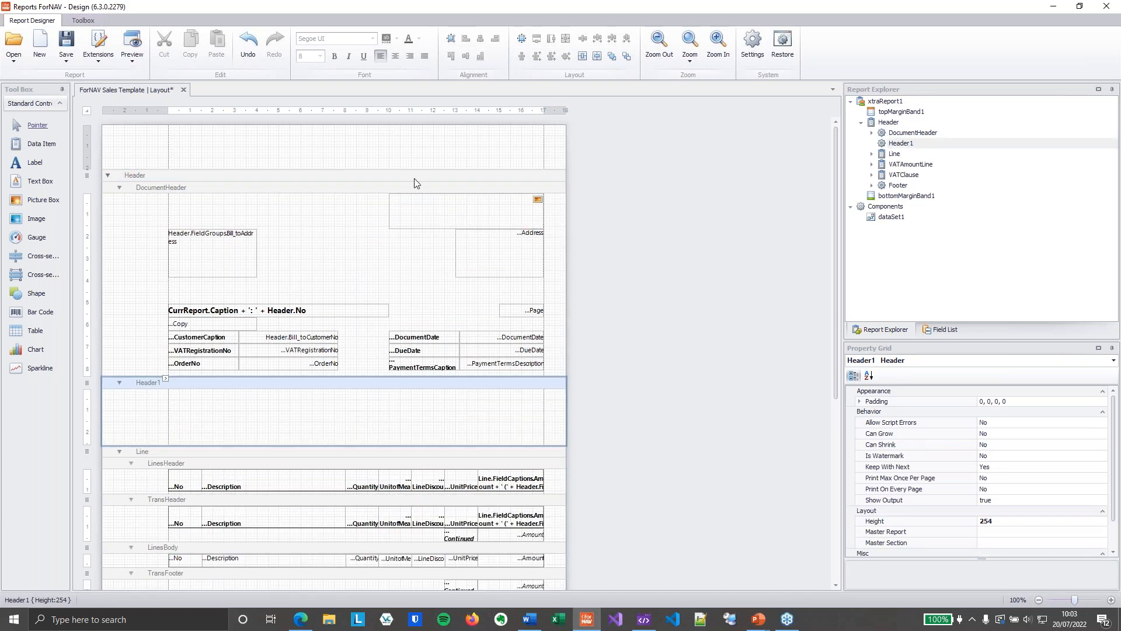
{"action": "right_click", "coordinate": [416, 177]}
{"action": "mouse_move", "coordinate": [467, 279]}
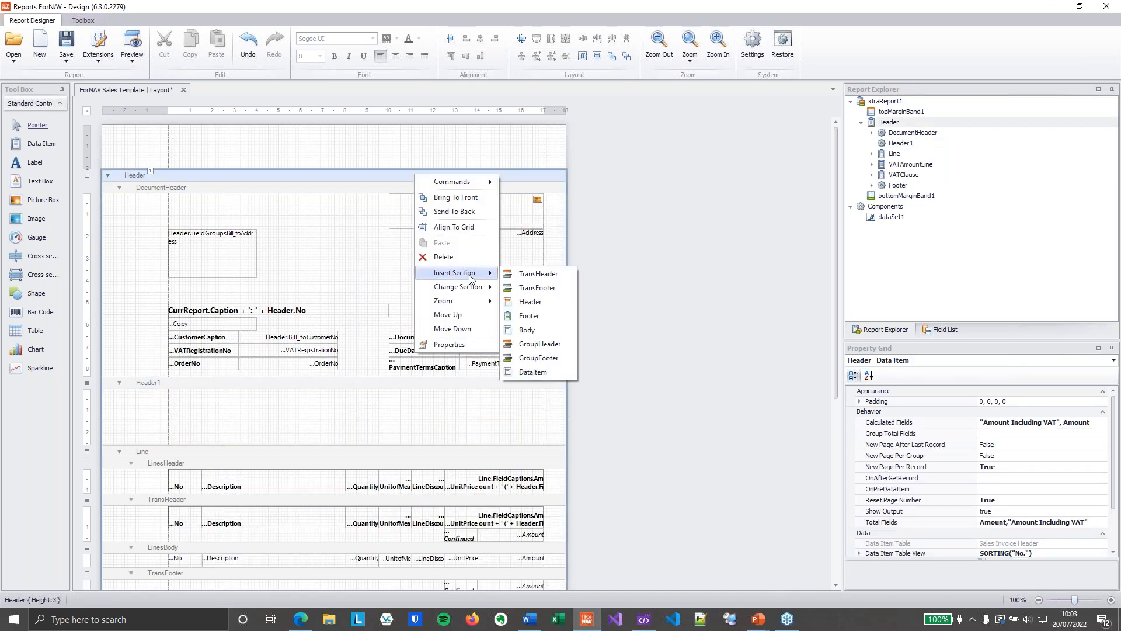
{"action": "left_click", "coordinate": [529, 302]}
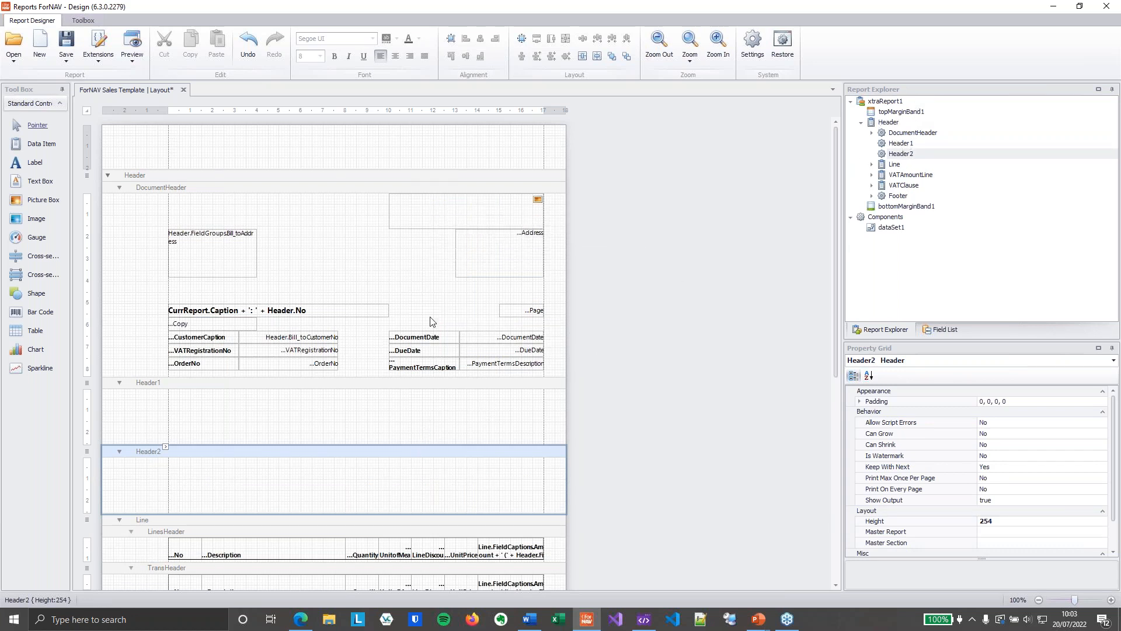
- Move Header2 up above Header1, and move DocumentHeader down so that Header2 comes first in the Header data item
{"action": "right_click", "coordinate": [910, 158]}
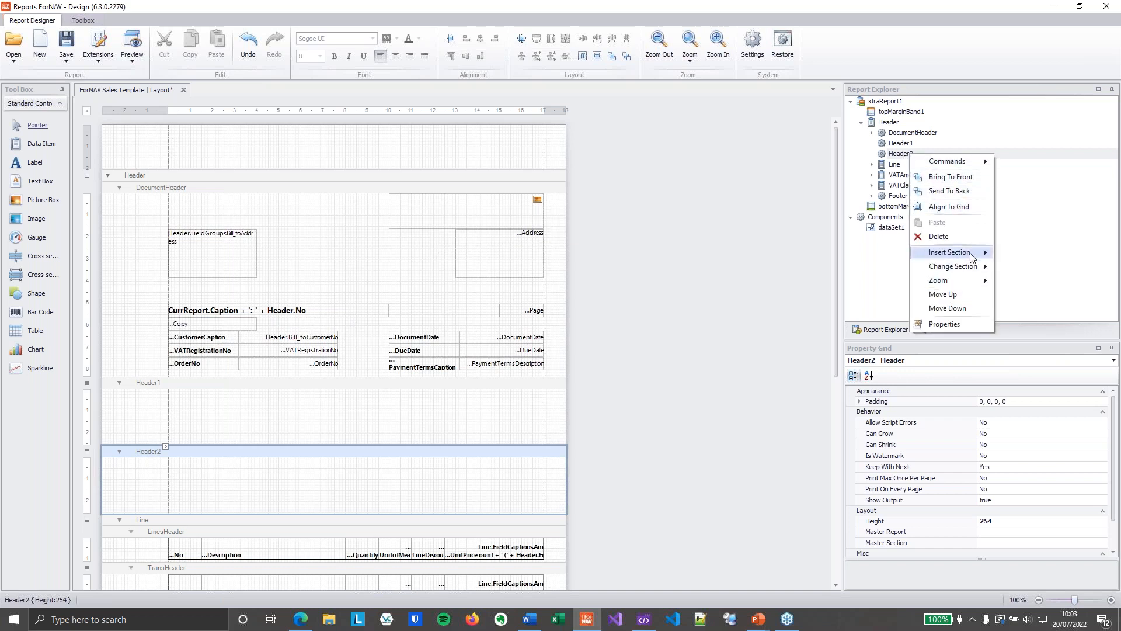
{"action": "left_click", "coordinate": [969, 303]}
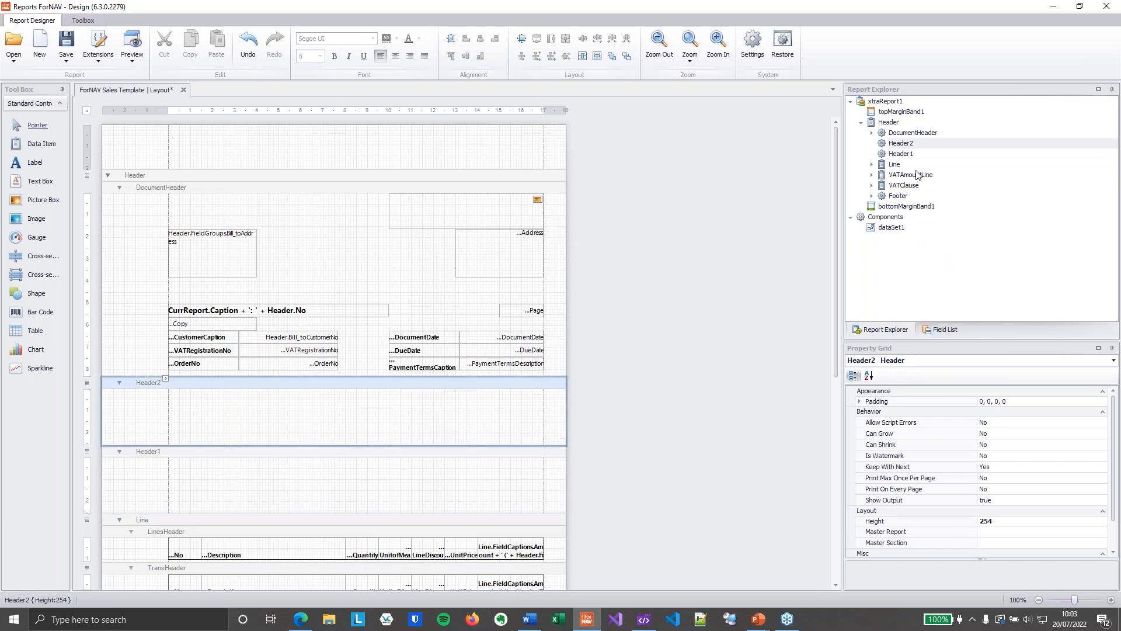
{"action": "right_click", "coordinate": [916, 133]}
{"action": "left_click", "coordinate": [970, 283]}
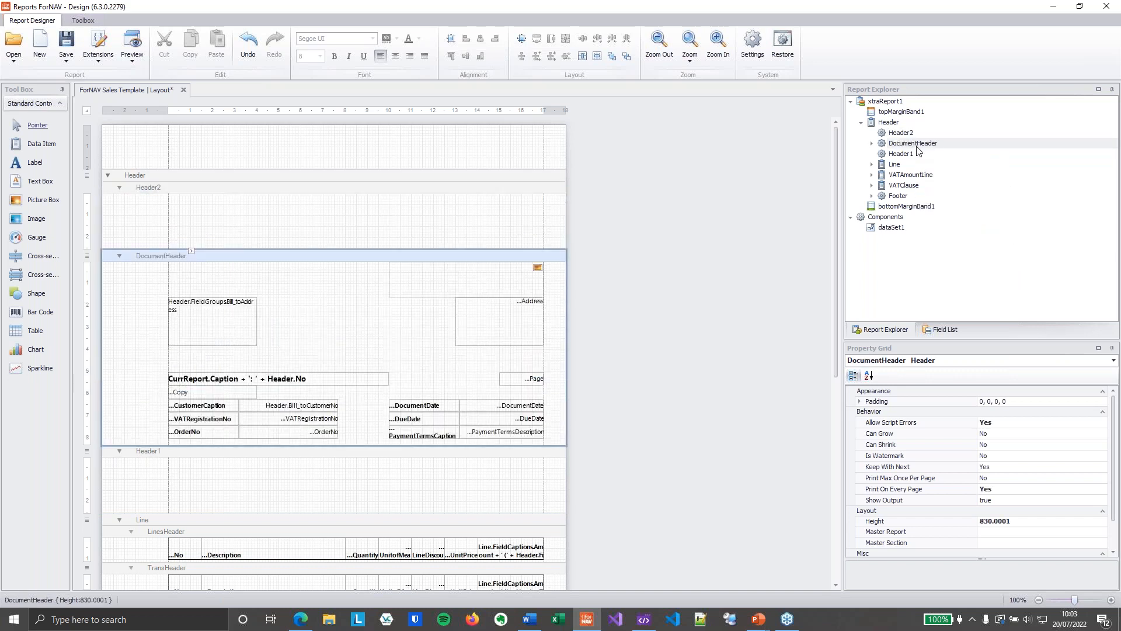
- Reorder the Header data item so that Header2 sits below Header1, and collapse the DocumentHeader contents in the report structure
{"action": "left_click", "coordinate": [911, 135]}
{"action": "left_click_drag", "start_coordinate": [901, 133], "coordinate": [931, 269]}
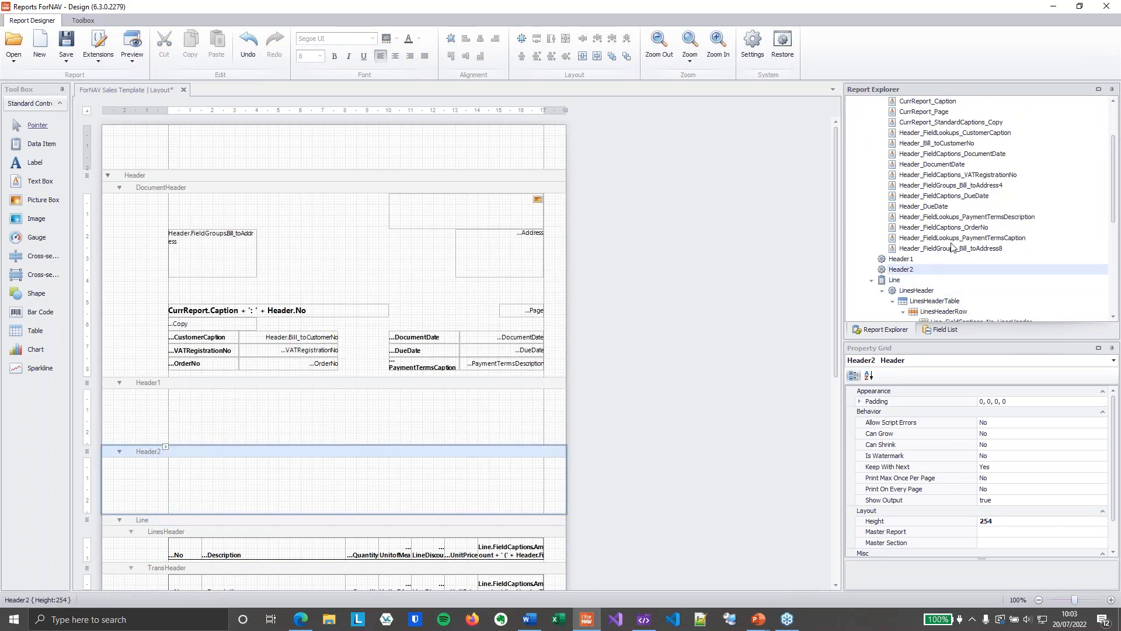
{"action": "scroll", "coordinate": [945, 263], "scroll_direction": "up", "scroll_amount": 3}
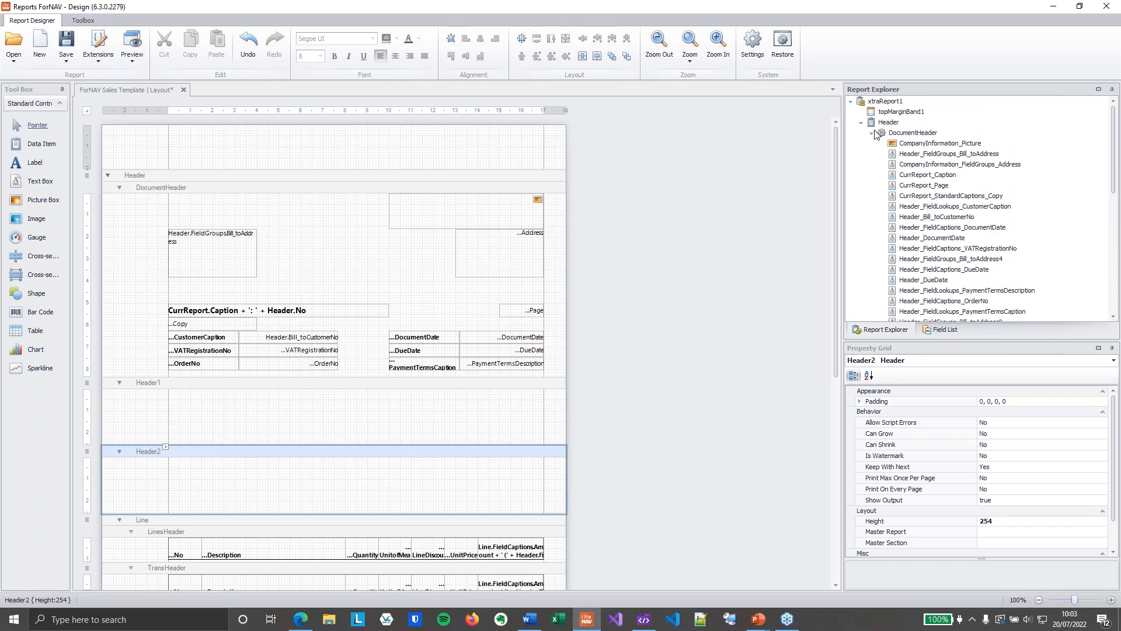
{"action": "left_click", "coordinate": [873, 133]}
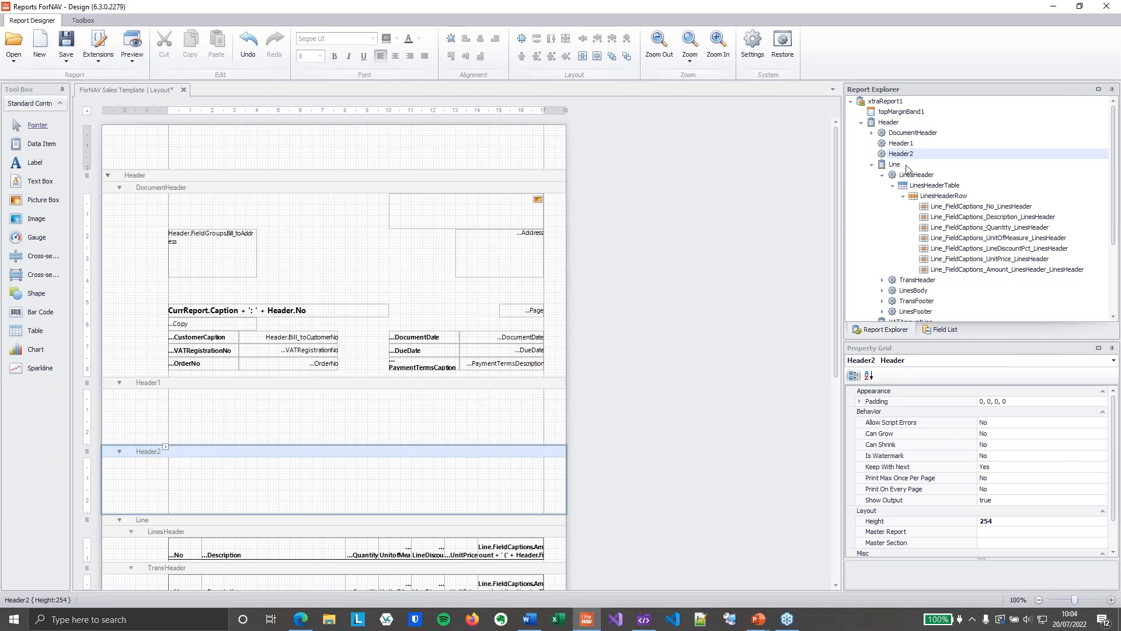
- Move Header2 into the Line data item and place it above LinesHeader
{"action": "left_click_drag", "start_coordinate": [906, 159], "coordinate": [904, 166]}
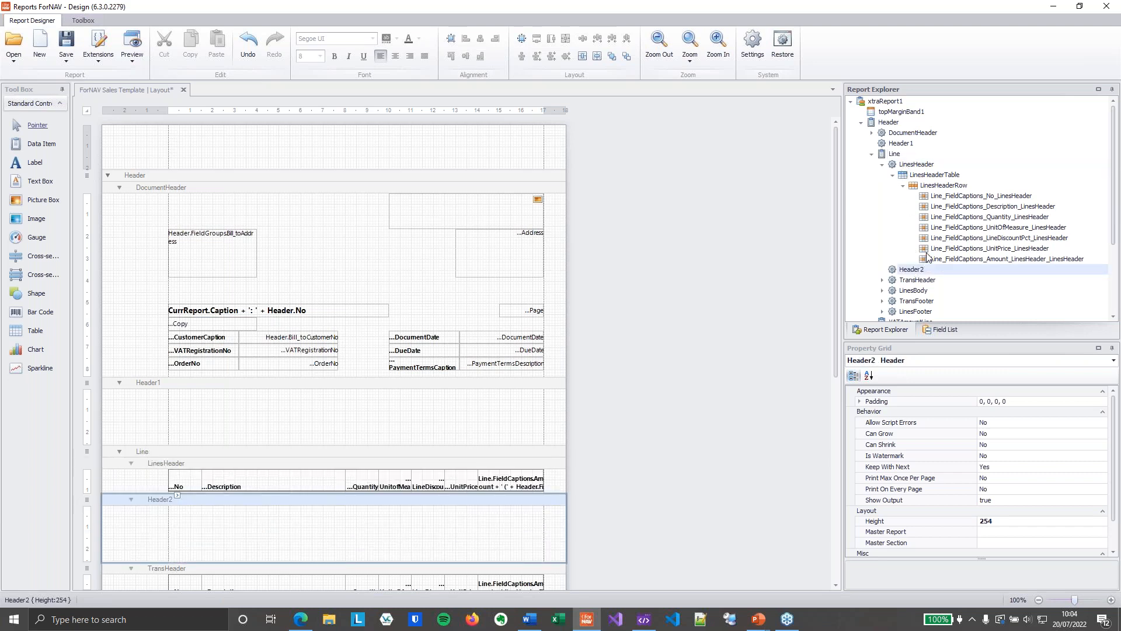
{"action": "left_click", "coordinate": [883, 166]}
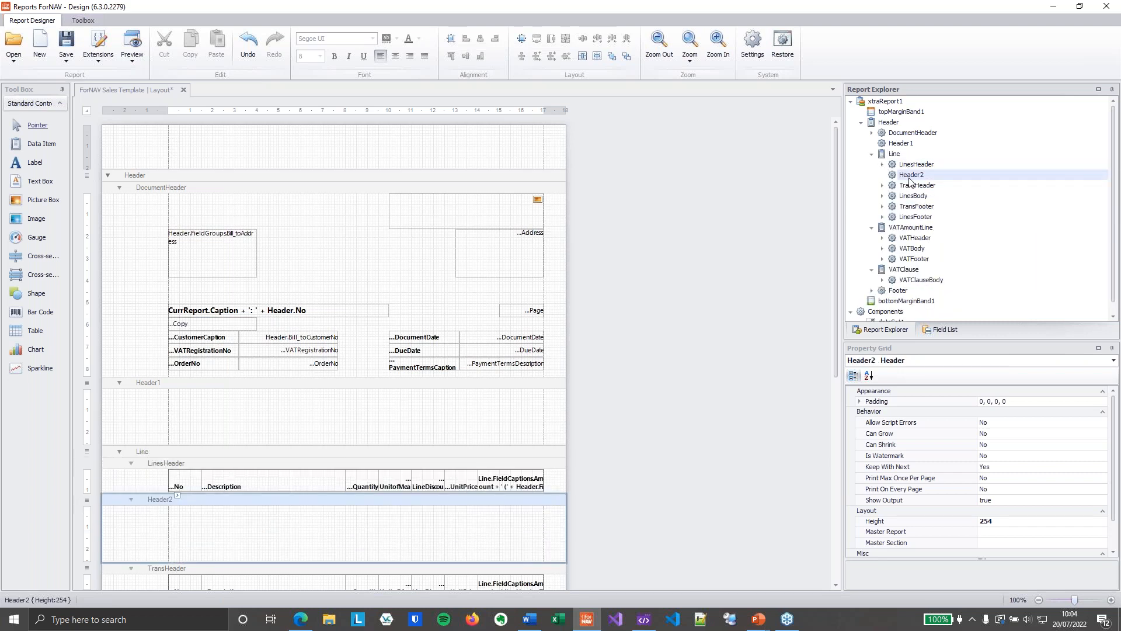
{"action": "left_click_drag", "start_coordinate": [917, 178], "coordinate": [925, 166]}
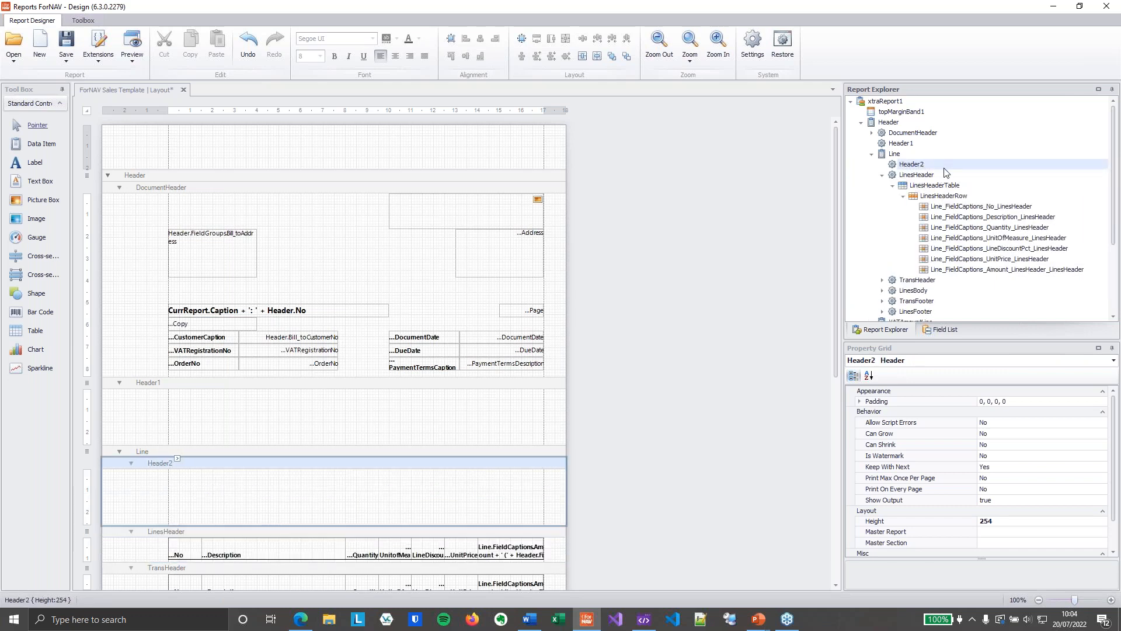
- Insert a new Body section into the Line data item
{"action": "scroll", "coordinate": [591, 273], "scroll_direction": "down", "scroll_amount": 5}
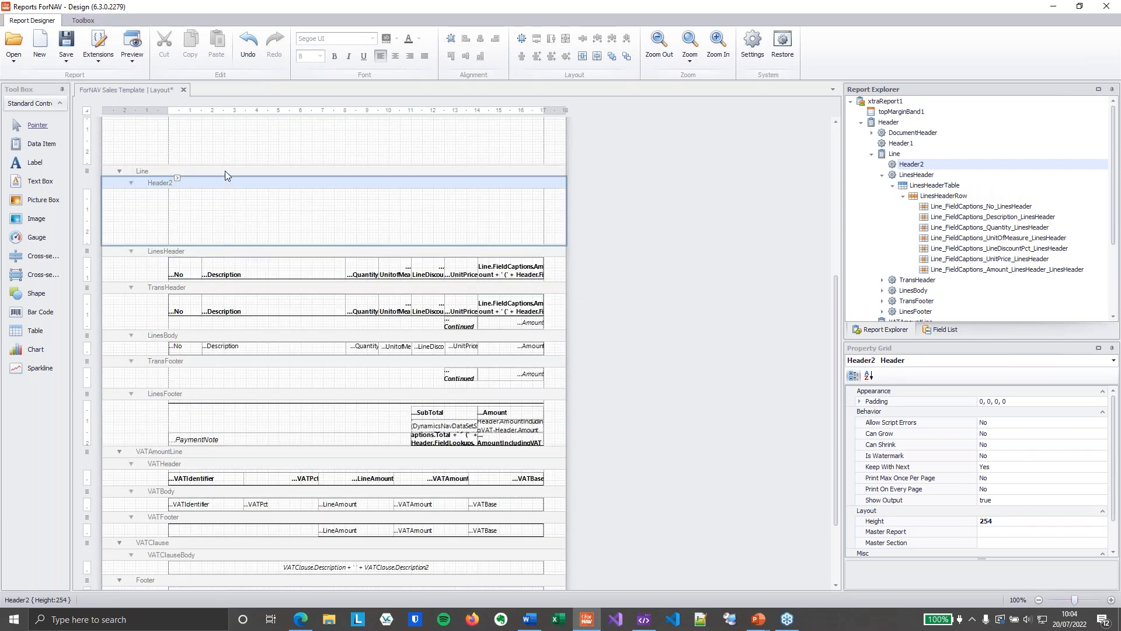
{"action": "right_click", "coordinate": [225, 173]}
{"action": "mouse_move", "coordinate": [292, 274]}
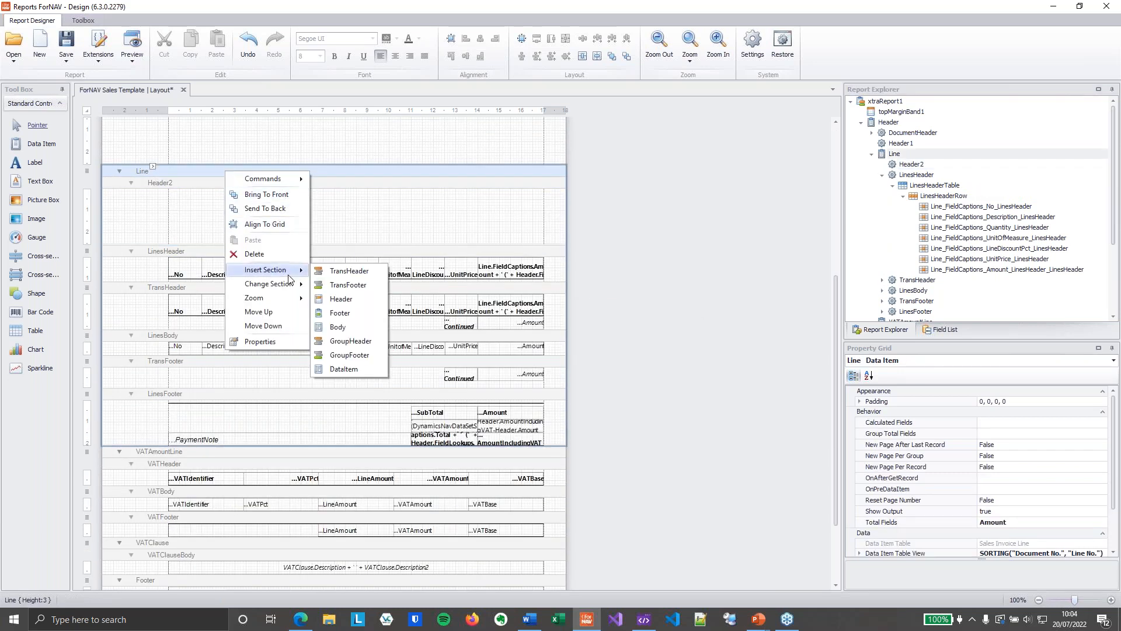
{"action": "left_click", "coordinate": [344, 325]}
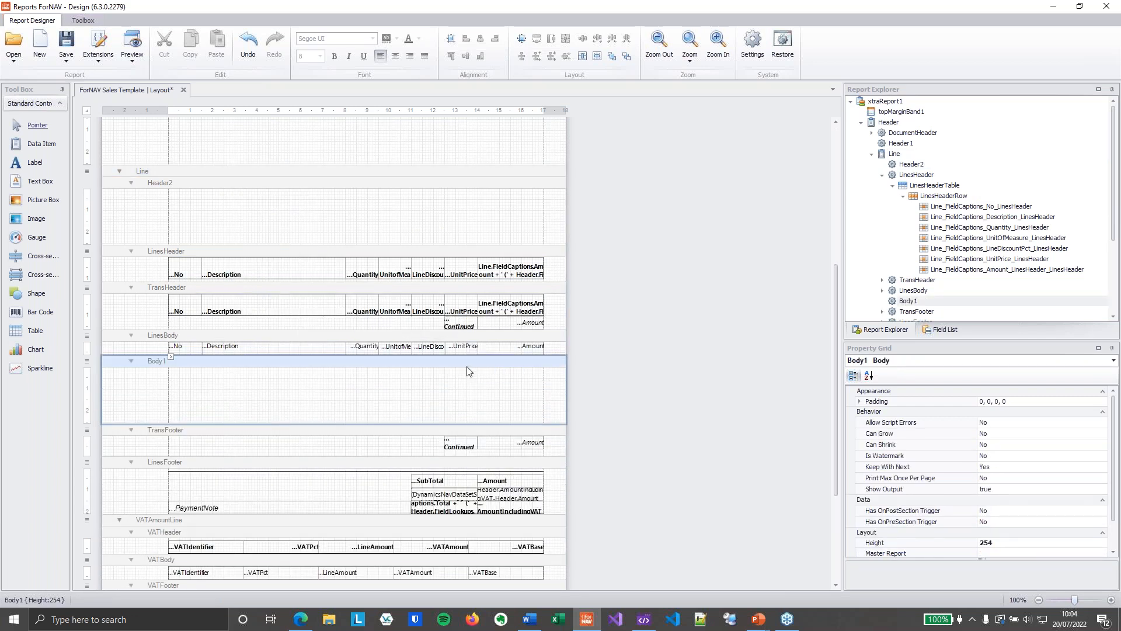
- Move the Body1 section above LinesBody in the Line data item, and collapse LinesHeader
{"action": "left_click", "coordinate": [943, 302]}
{"action": "left_click_drag", "start_coordinate": [937, 302], "coordinate": [934, 290]}
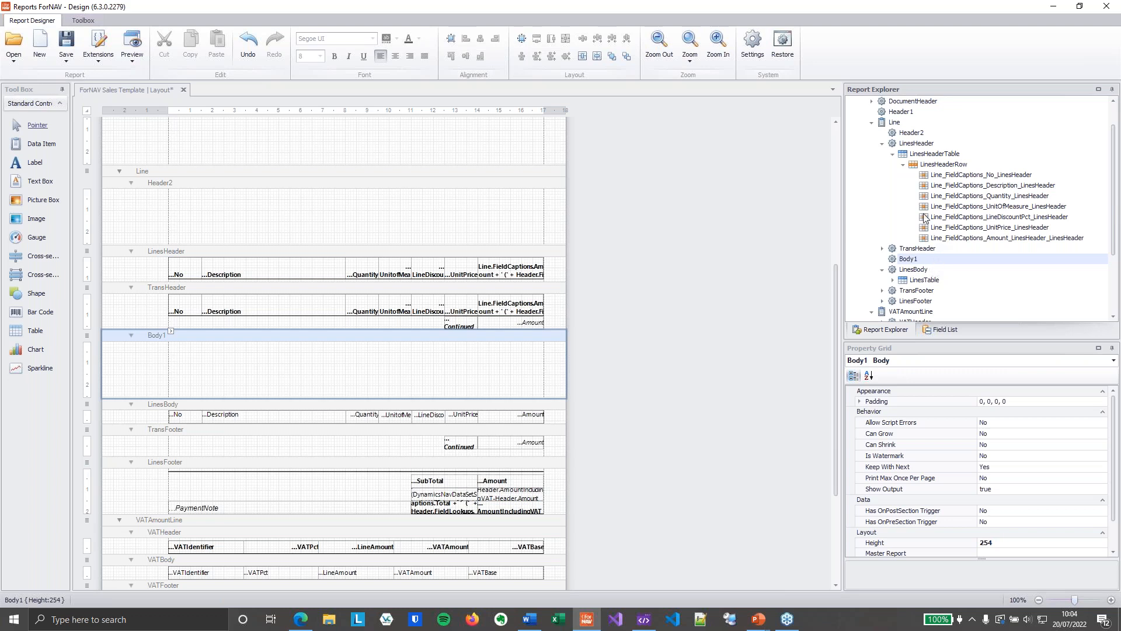
{"action": "left_click", "coordinate": [883, 144]}
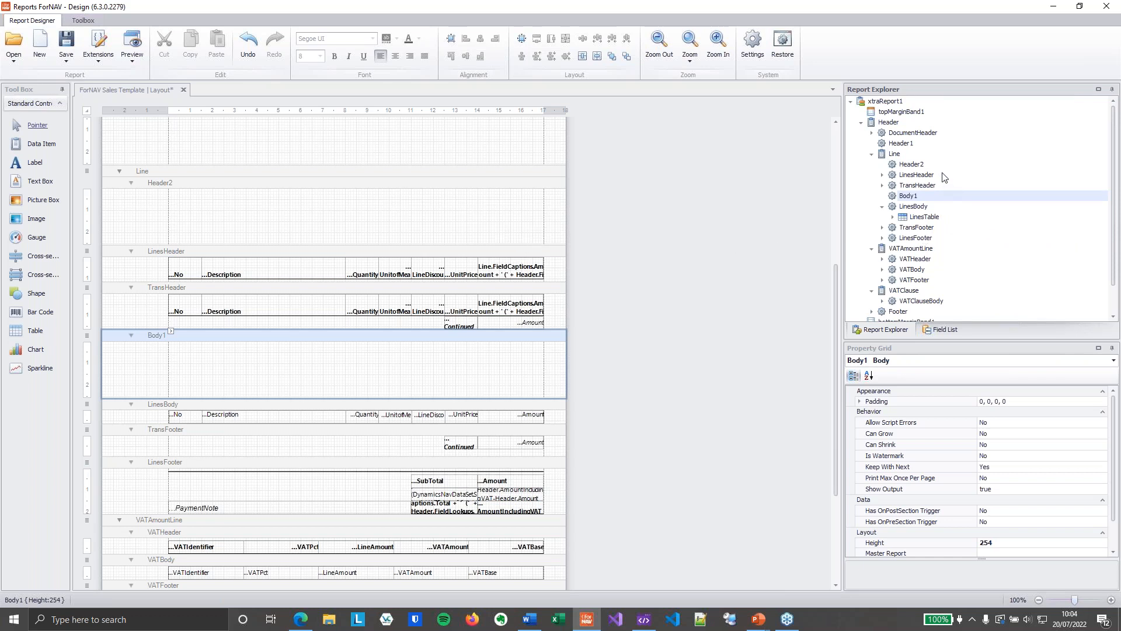
- Try to move Body1 up among the header sections of the Line data item, around LinesHeader, and collapse LinesHeader again
{"action": "left_click_drag", "start_coordinate": [915, 201], "coordinate": [928, 170]}
{"action": "scroll", "coordinate": [957, 193], "scroll_direction": "up", "scroll_amount": 3}
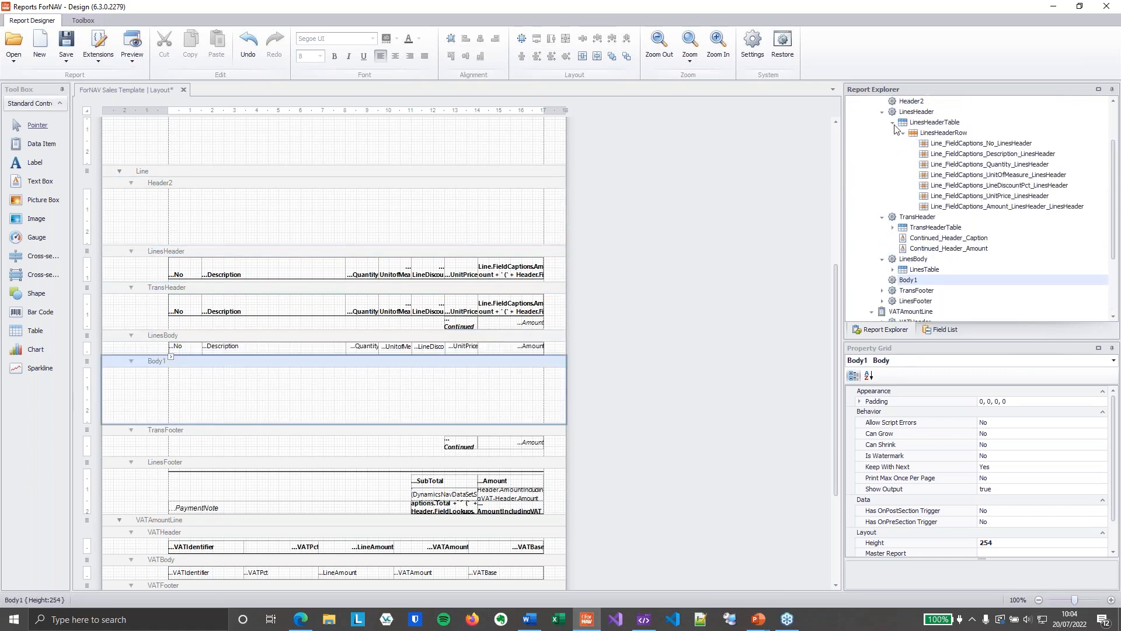
{"action": "left_click", "coordinate": [882, 112]}
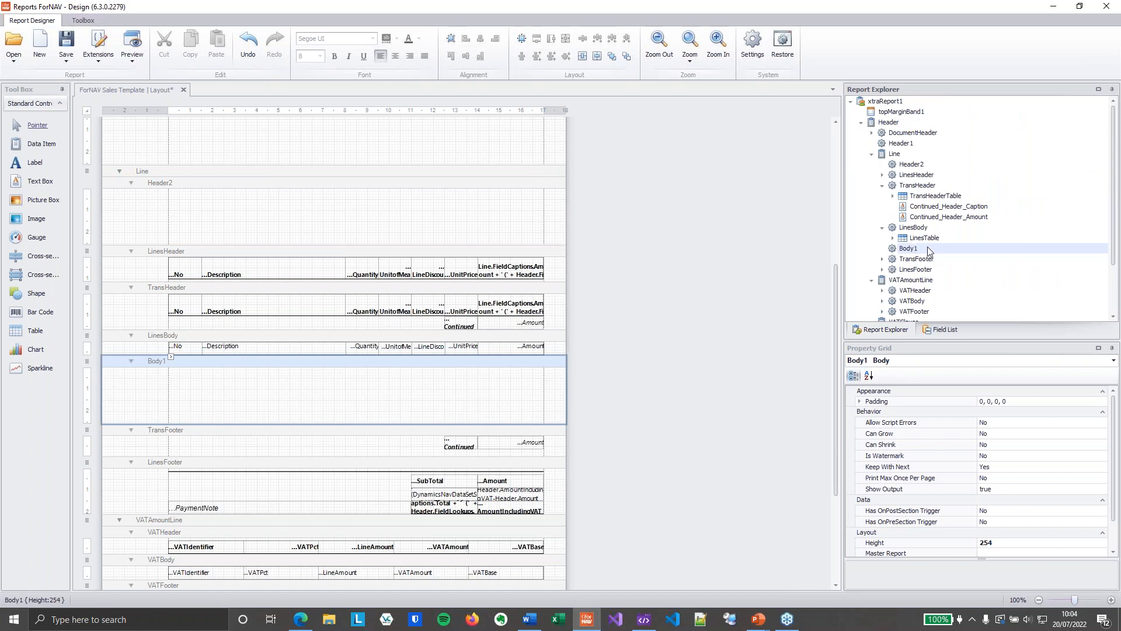
- Move Body1 up one place above LinesBody and try to move it further past TransHeader
{"action": "right_click", "coordinate": [930, 251]}
{"action": "left_click", "coordinate": [982, 387]}
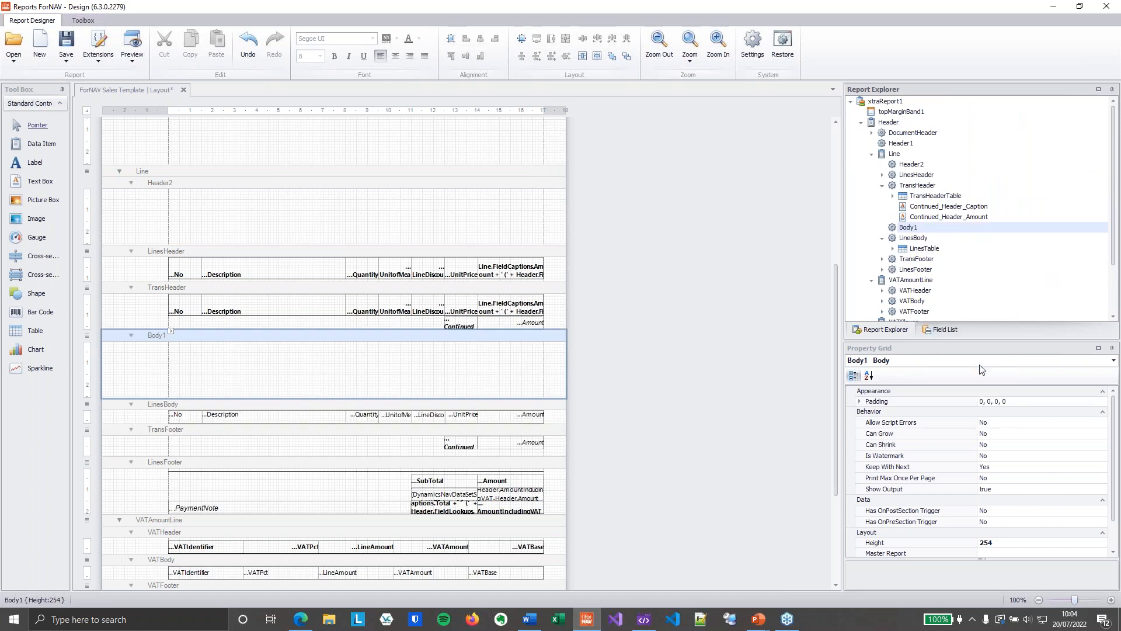
{"action": "right_click", "coordinate": [938, 228]}
{"action": "left_click", "coordinate": [985, 372]}
- Try to move the TransFooter section up past LinesBody, and try to move it down past LinesFooter
{"action": "left_click", "coordinate": [926, 260]}
{"action": "right_click", "coordinate": [926, 260]}
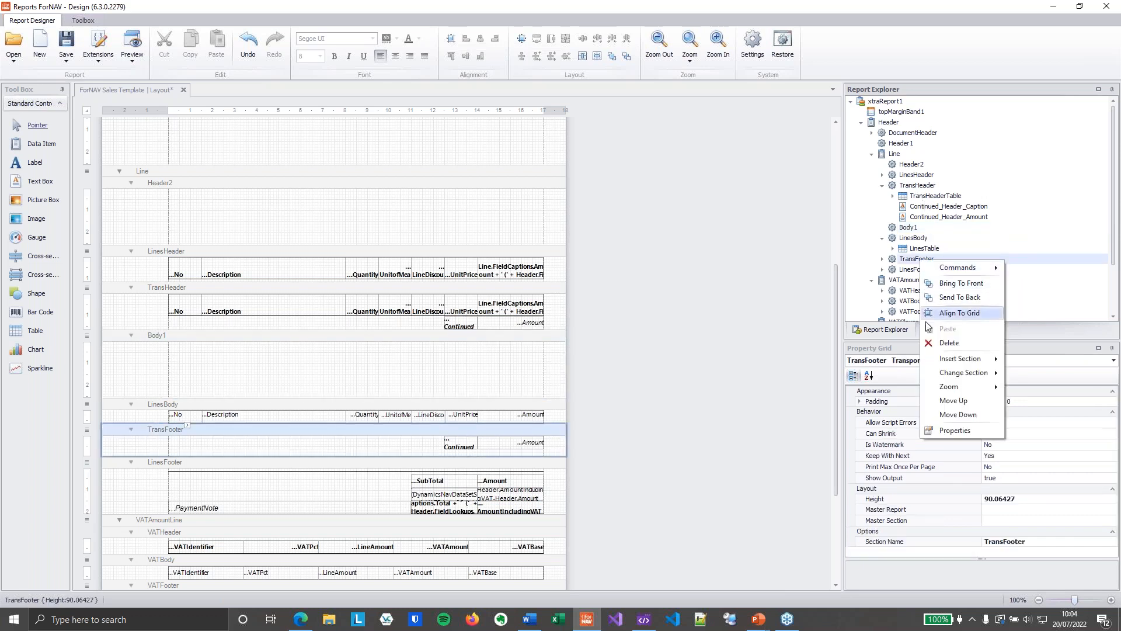
{"action": "left_click", "coordinate": [965, 407]}
{"action": "right_click", "coordinate": [938, 260]}
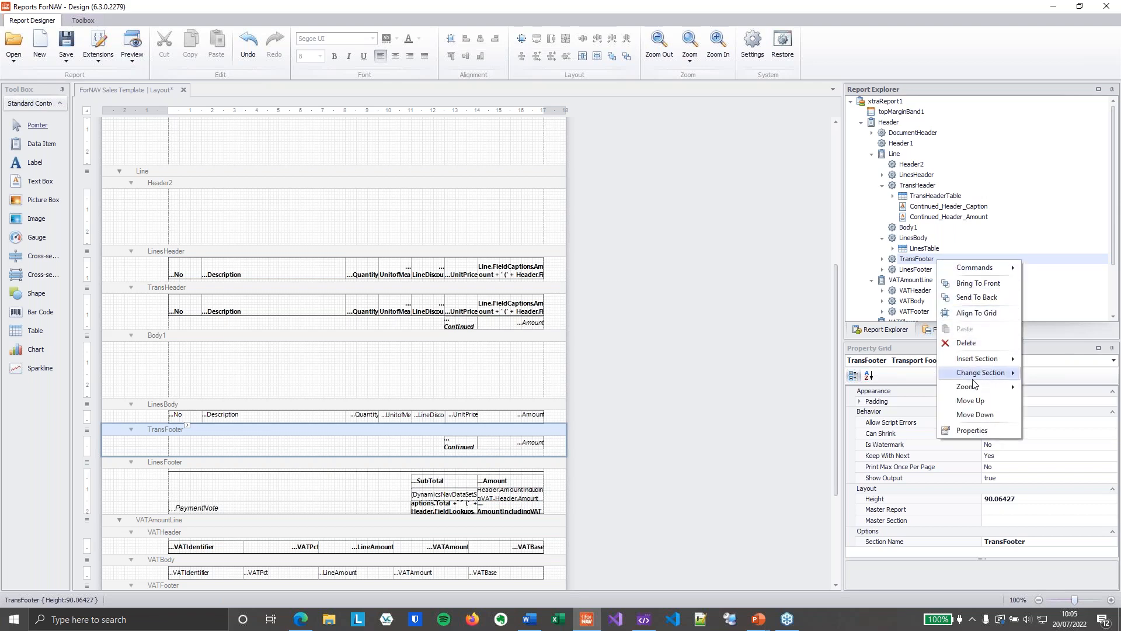
{"action": "left_click", "coordinate": [990, 415]}
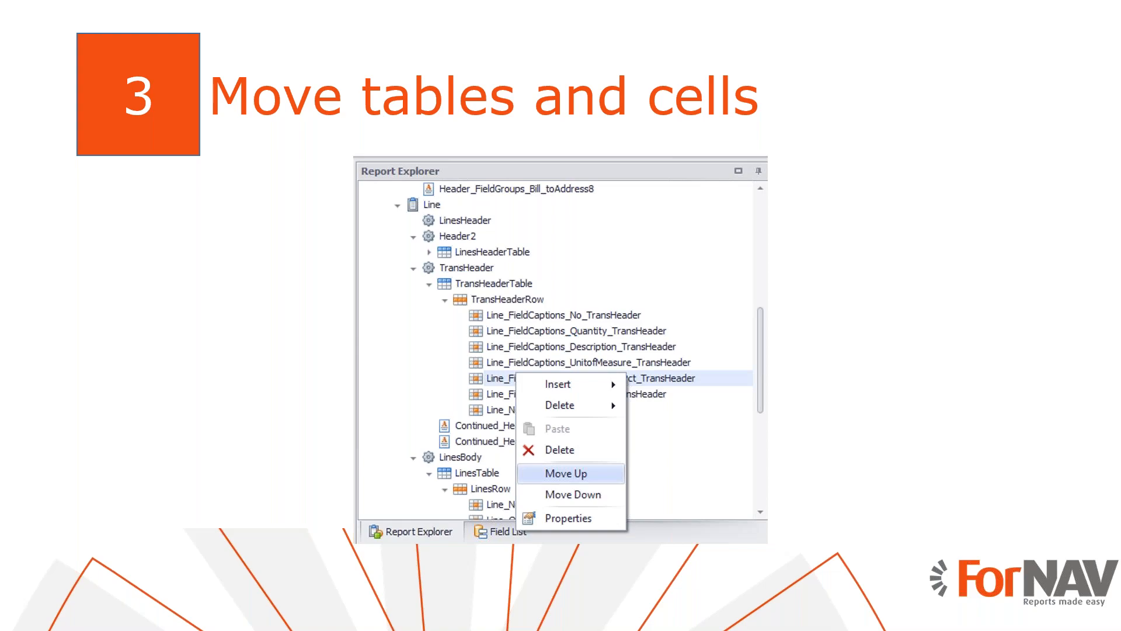
- Switch back to the Reports ForNAV designer and delete the Body1 and Header2 sections from the Line data item
{"action": "key", "text": "super+Tab"}
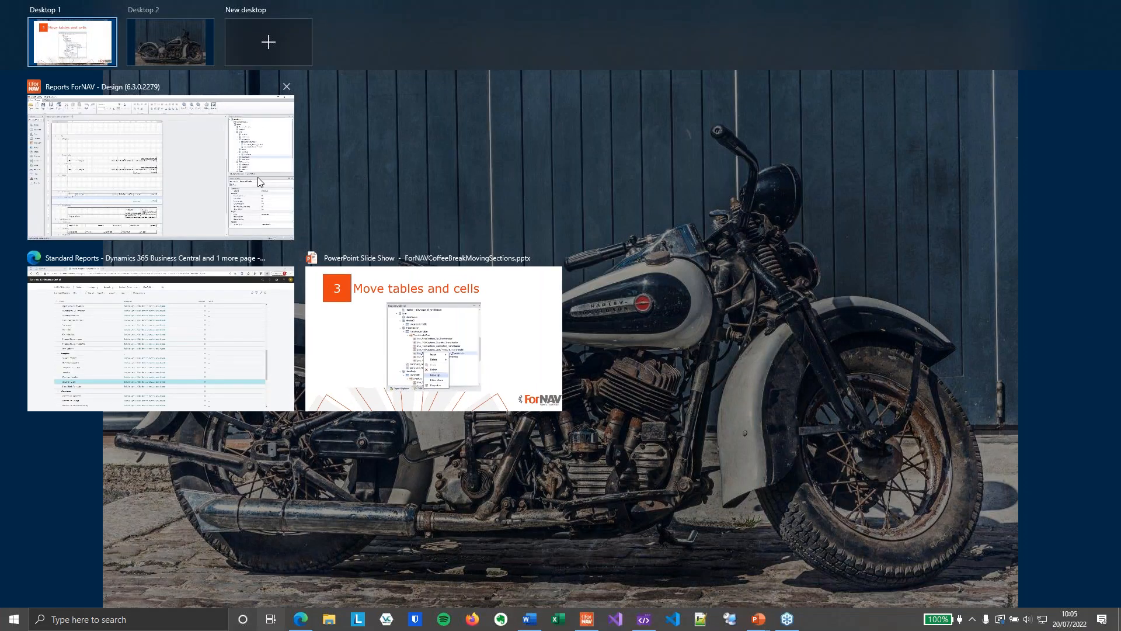
{"action": "left_click", "coordinate": [260, 181]}
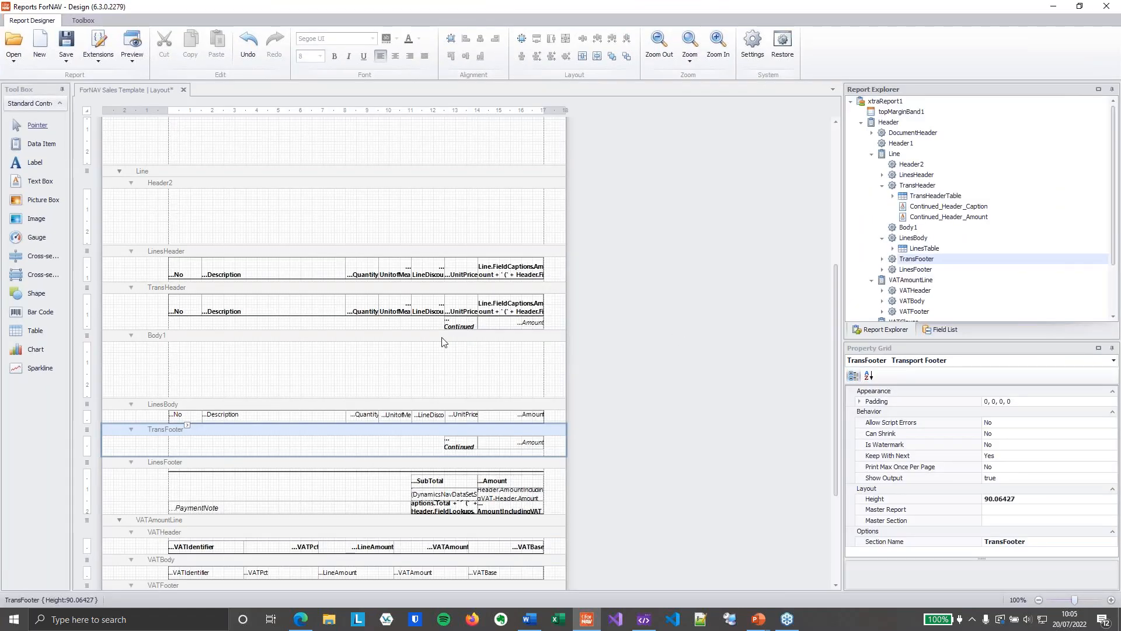
{"action": "right_click", "coordinate": [233, 340]}
{"action": "key", "text": "Escape"}
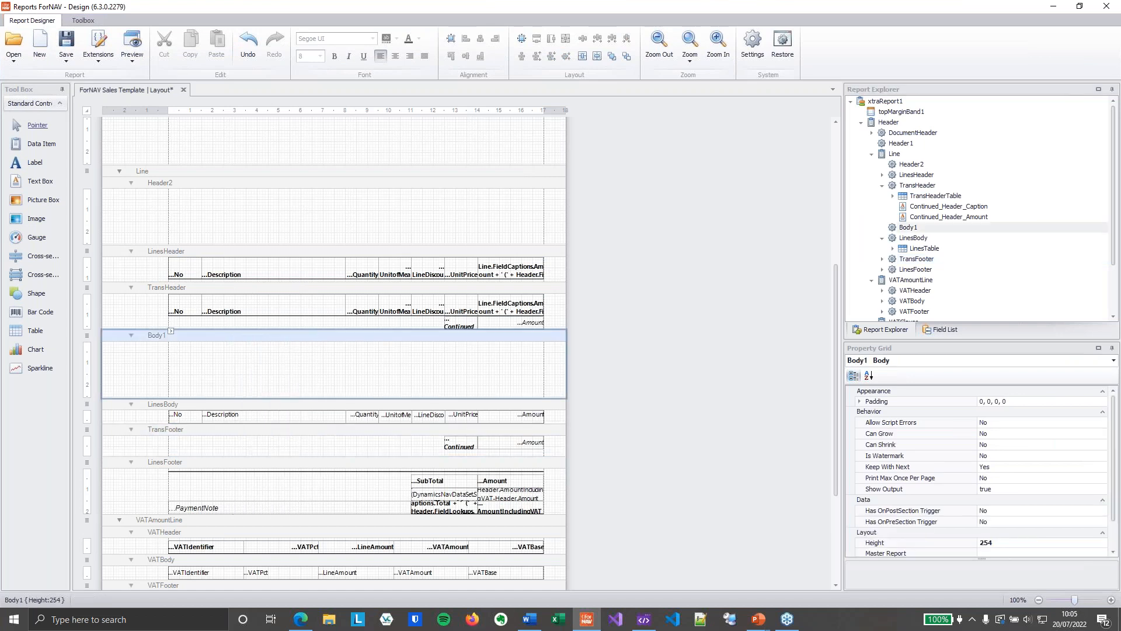
{"action": "key", "text": "Delete"}
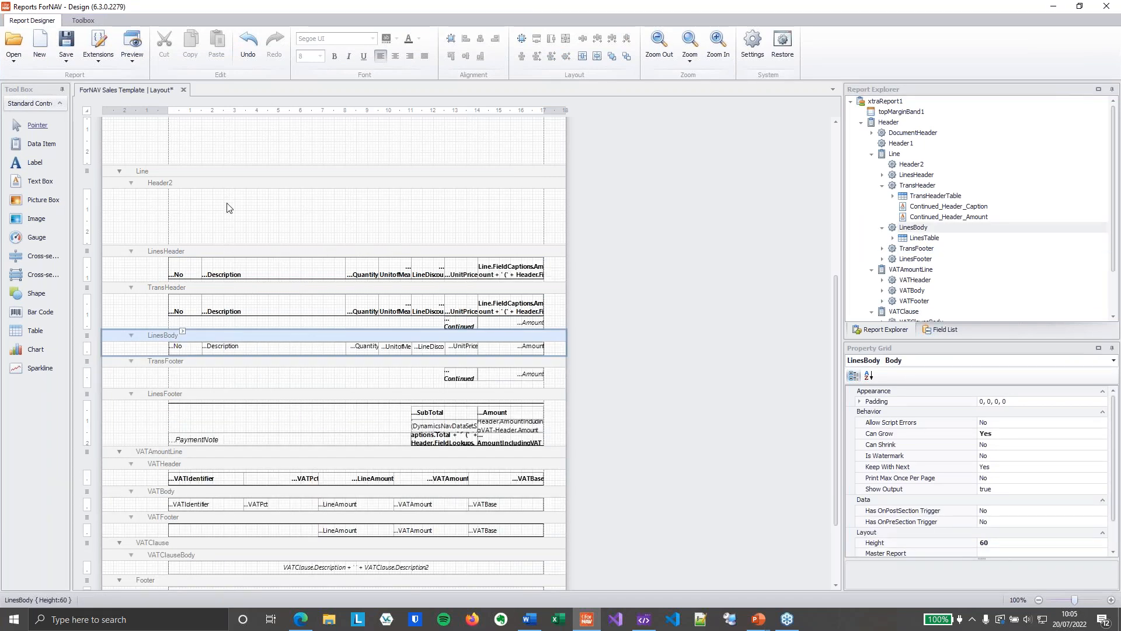
{"action": "right_click", "coordinate": [239, 188]}
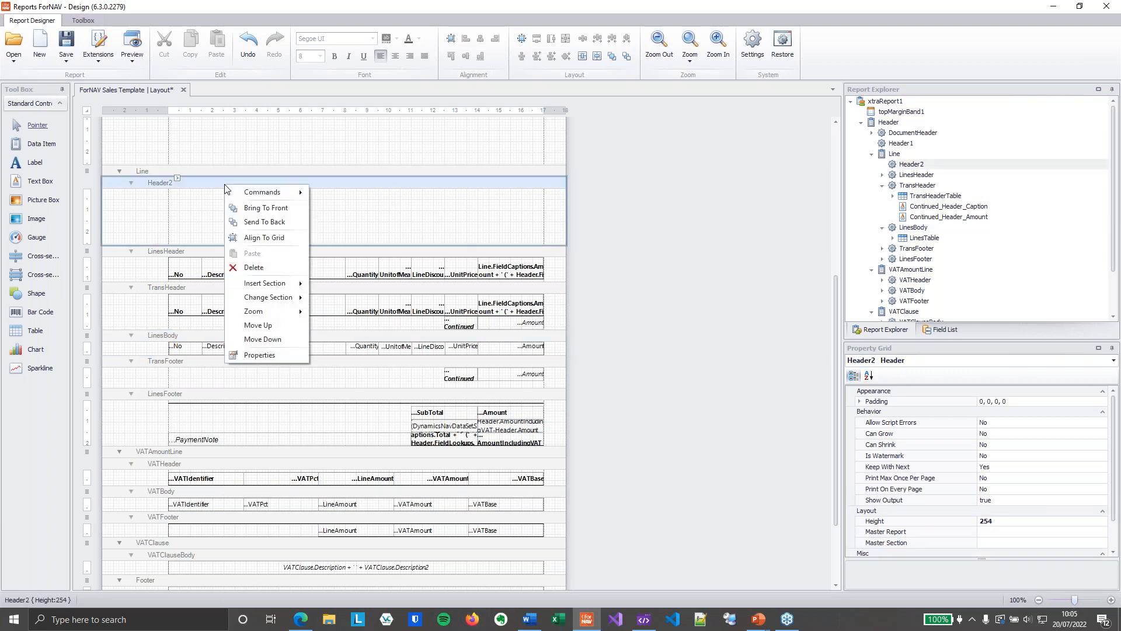
{"action": "left_click", "coordinate": [269, 267]}
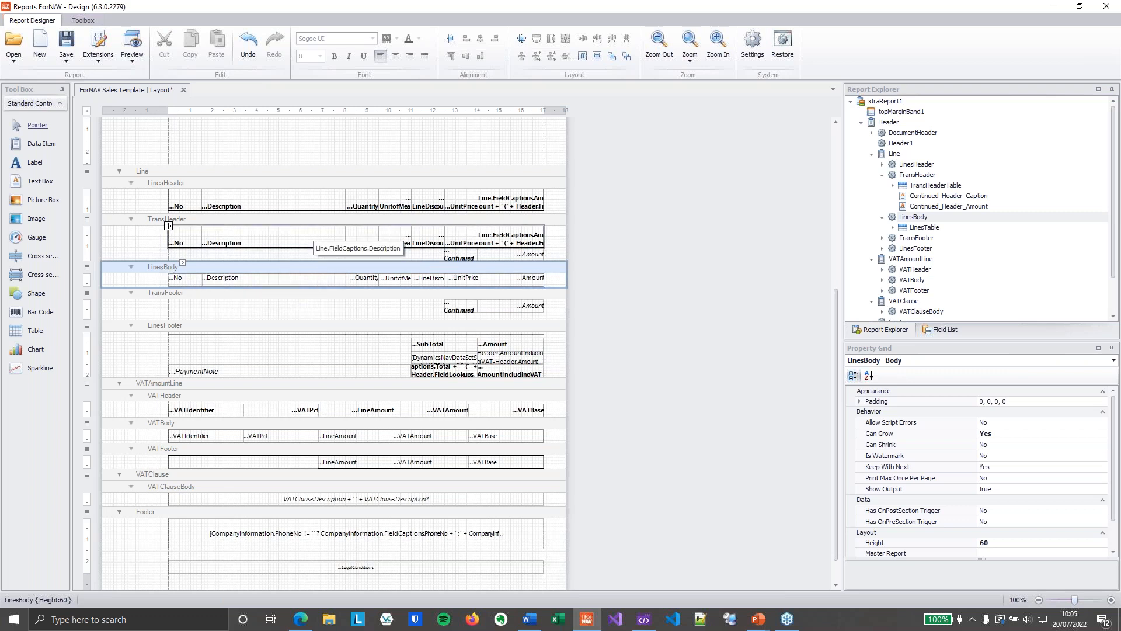
- Move the Quantity caption cell ahead of the Description caption cell in the LinesHeader table row
{"action": "left_click", "coordinate": [276, 205]}
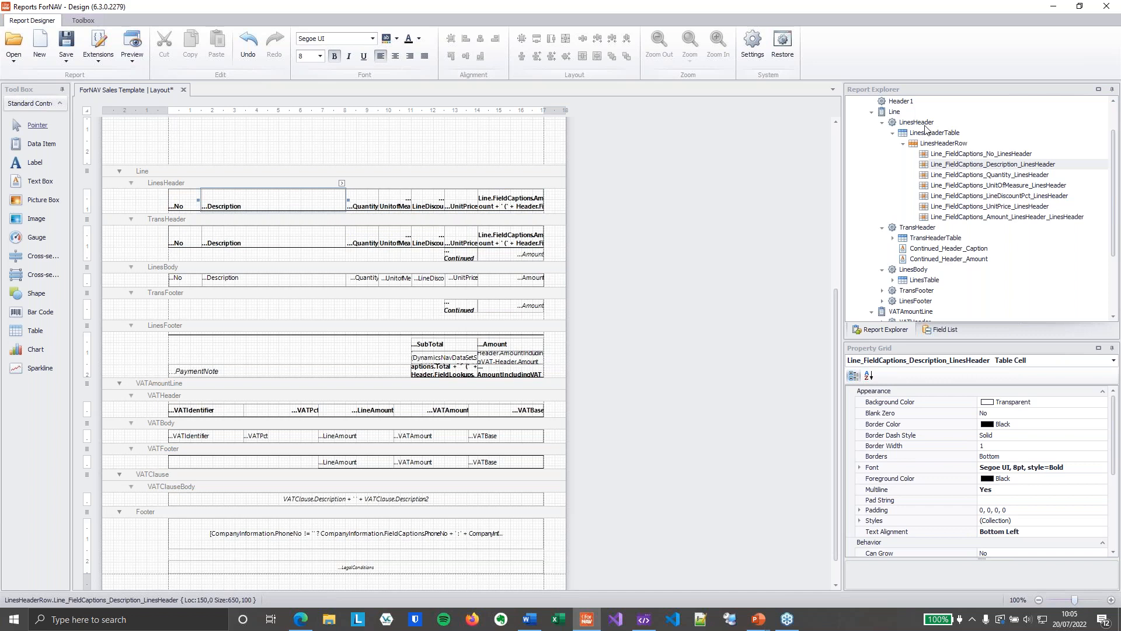
{"action": "left_click", "coordinate": [1019, 175]}
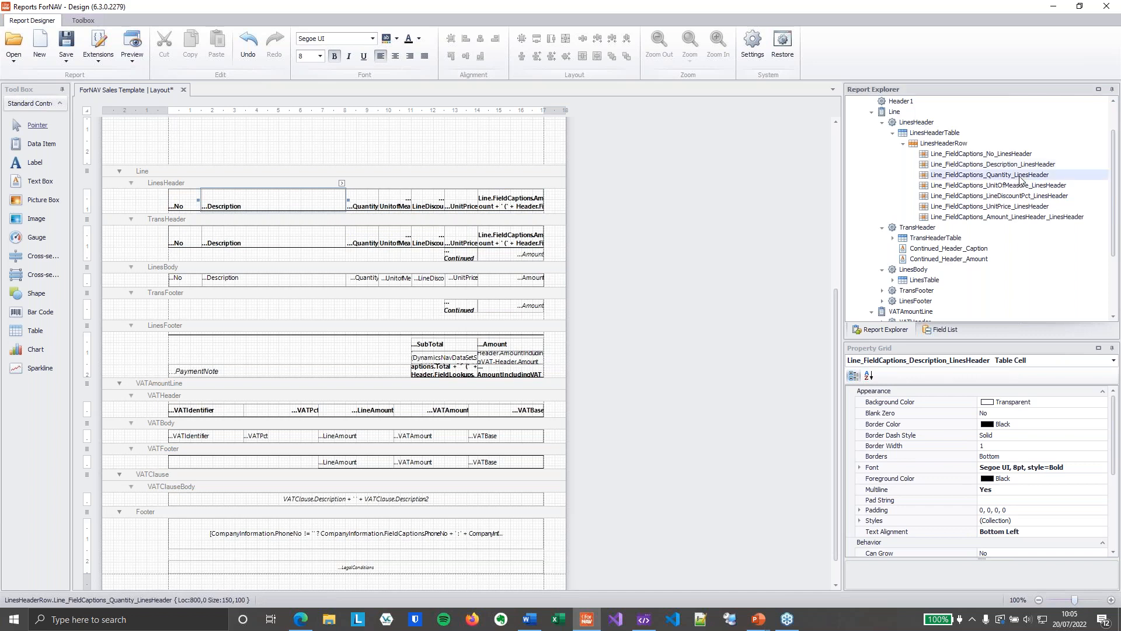
{"action": "left_click_drag", "start_coordinate": [1024, 181], "coordinate": [1022, 166]}
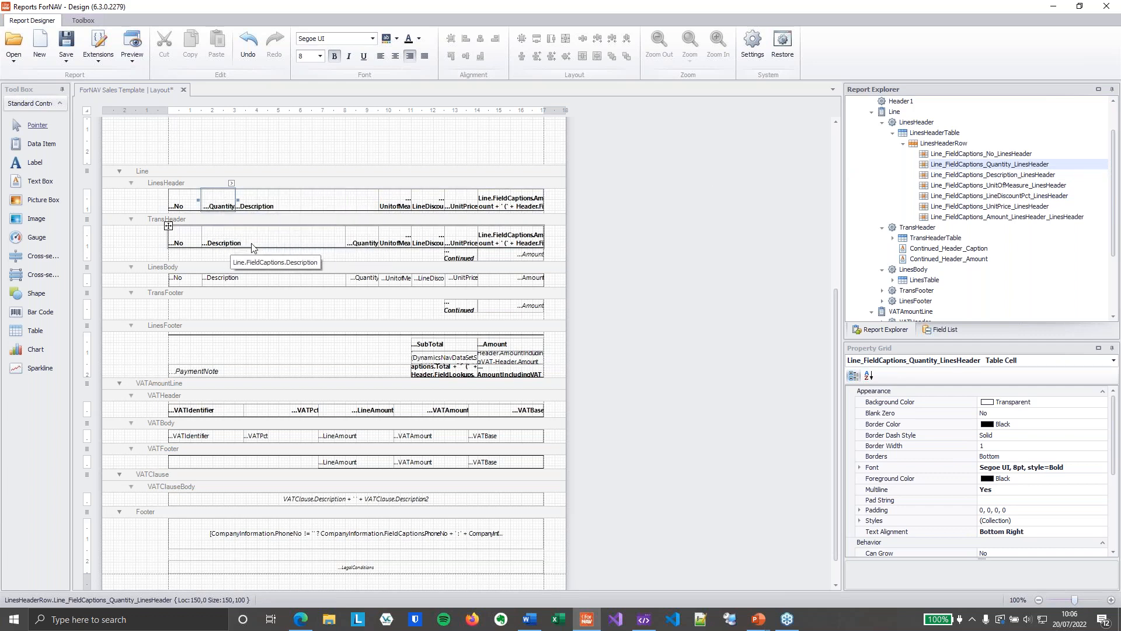
- Move the Quantity cell ahead of the Description cell in the TransHeader and LinesBody table rows
{"action": "left_click", "coordinate": [362, 242]}
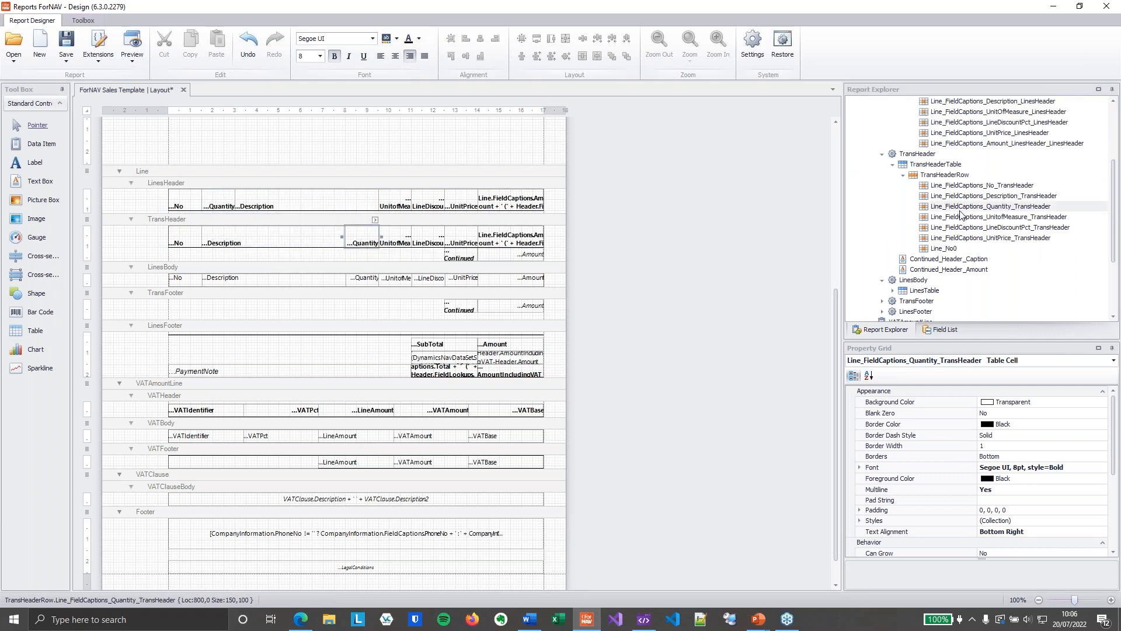
{"action": "left_click_drag", "start_coordinate": [961, 208], "coordinate": [960, 197]}
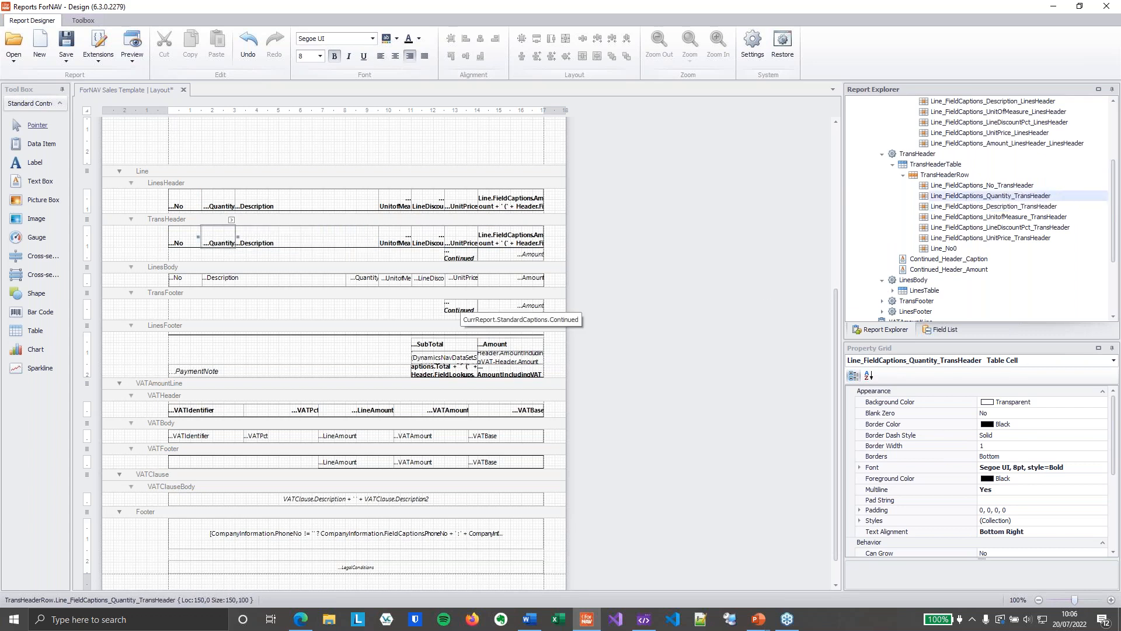
{"action": "left_click", "coordinate": [362, 278]}
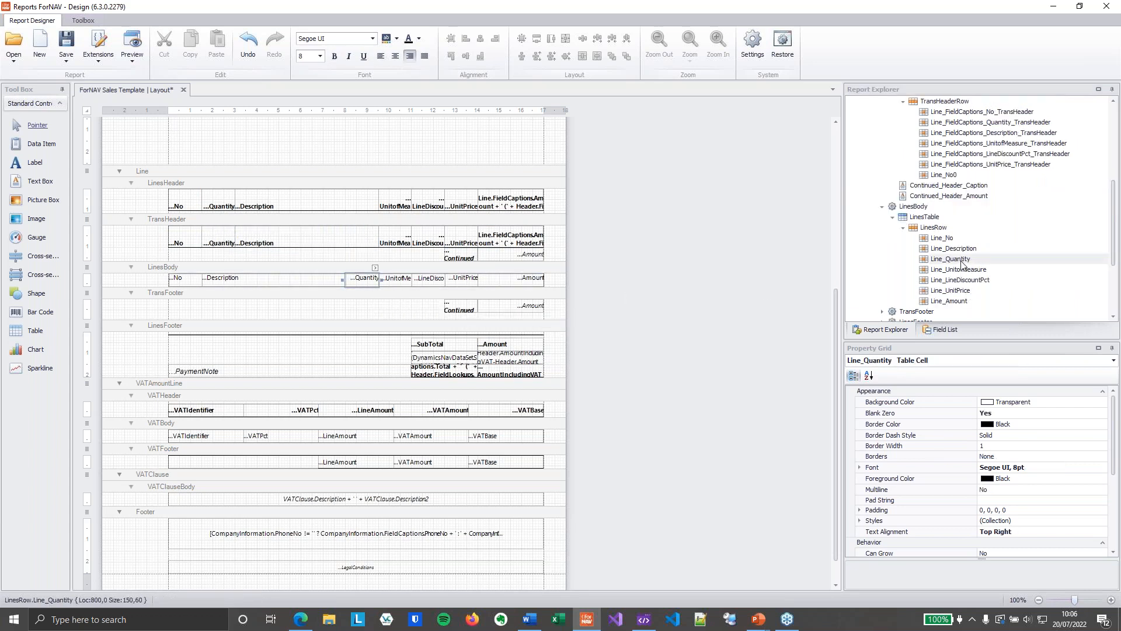
{"action": "left_click_drag", "start_coordinate": [960, 263], "coordinate": [961, 250]}
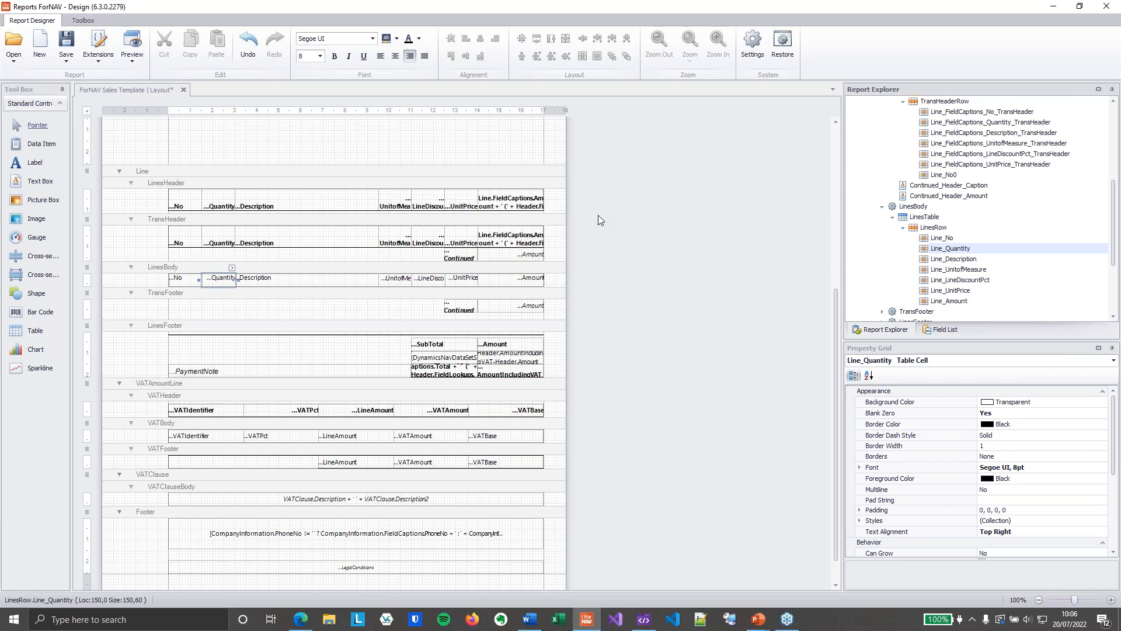
- Collapse LinesTable in the report structure and move it from the LinesBody section into the Header1 section
{"action": "scroll", "coordinate": [598, 215], "scroll_direction": "up", "scroll_amount": 1}
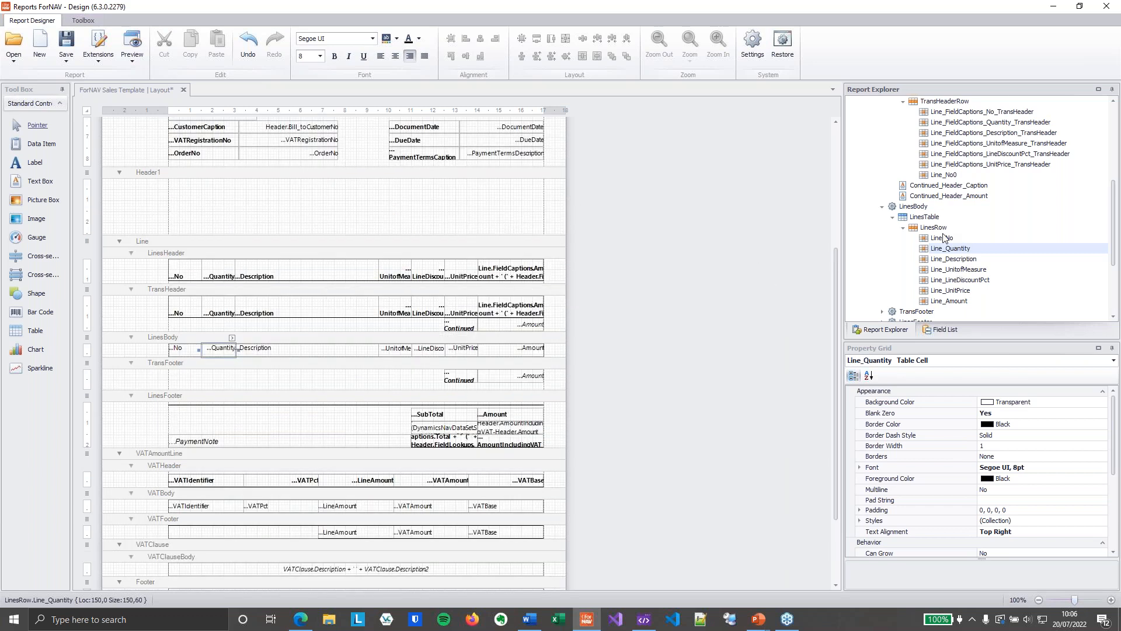
{"action": "left_click", "coordinate": [933, 219]}
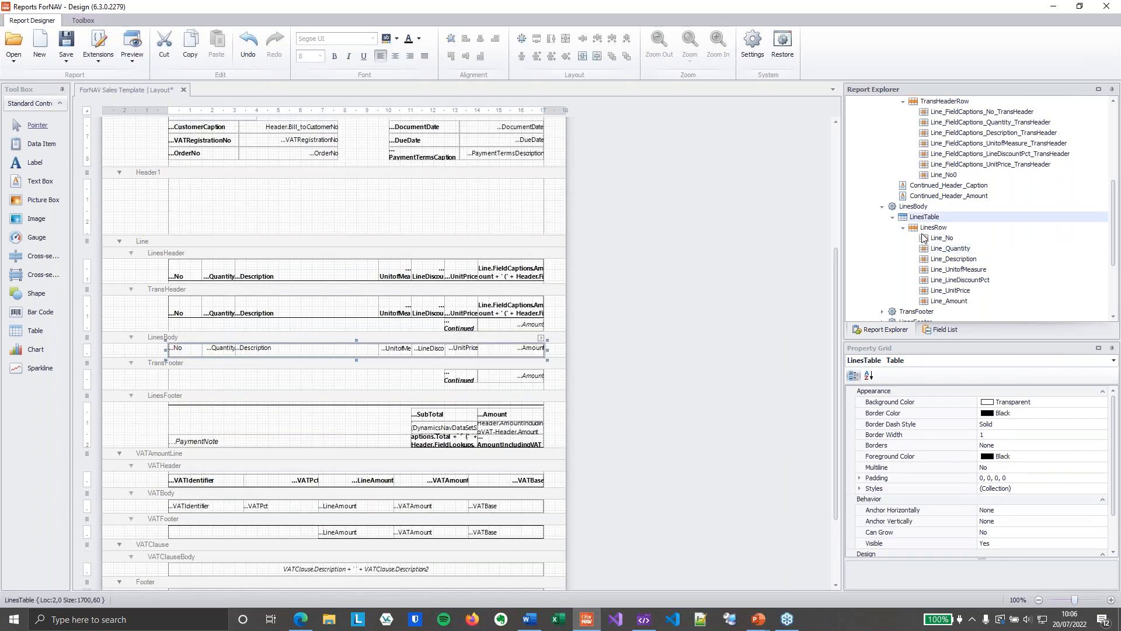
{"action": "left_click", "coordinate": [893, 217]}
{"action": "scroll", "coordinate": [1021, 236], "scroll_direction": "up", "scroll_amount": 2}
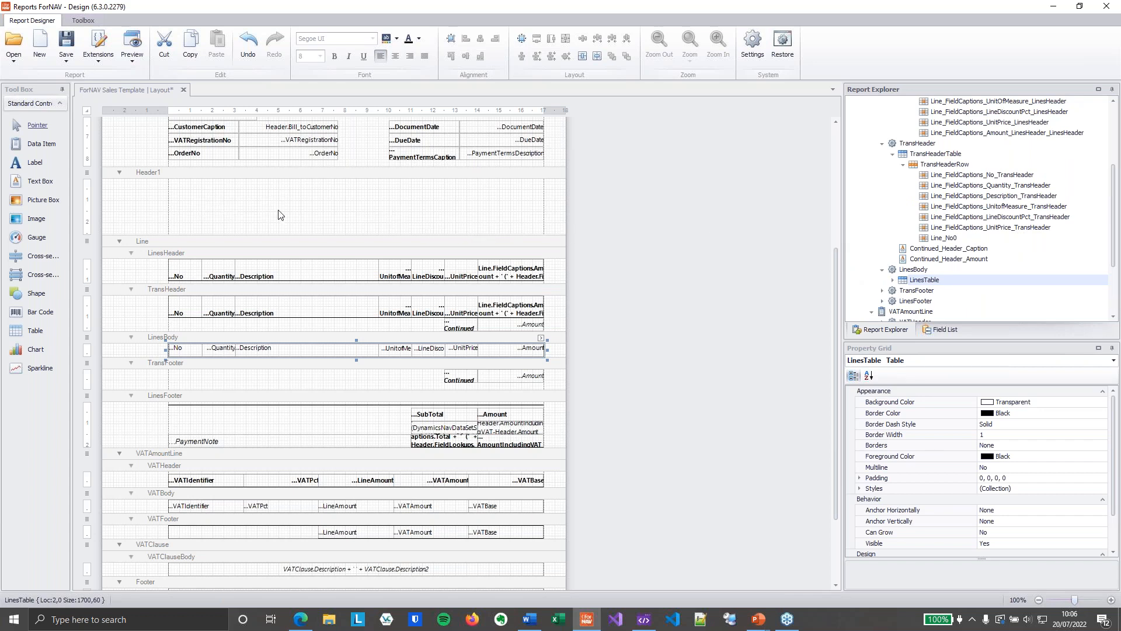
{"action": "scroll", "coordinate": [1061, 304], "scroll_direction": "up", "scroll_amount": 3}
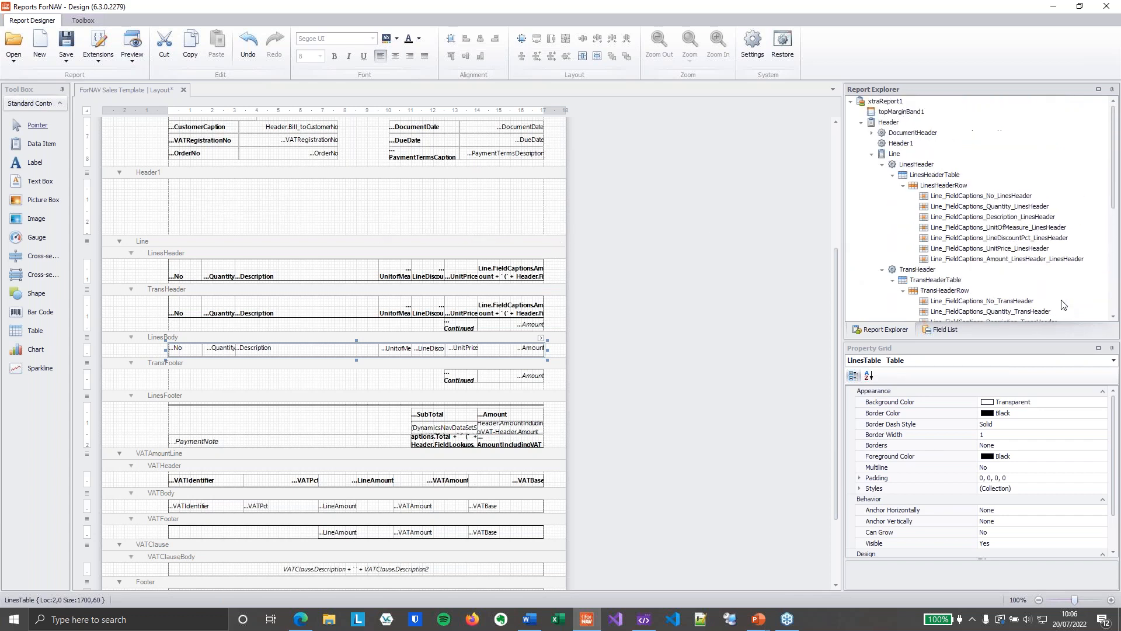
{"action": "scroll", "coordinate": [1011, 258], "scroll_direction": "down", "scroll_amount": 1}
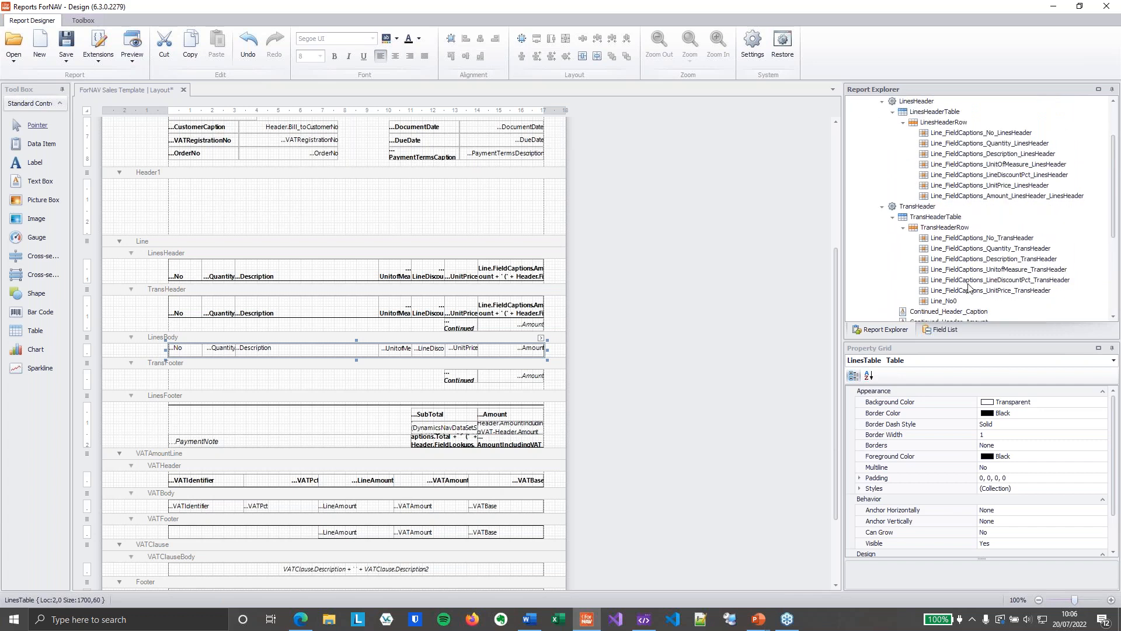
{"action": "scroll", "coordinate": [953, 299], "scroll_direction": "down", "scroll_amount": 1}
{"action": "left_click_drag", "start_coordinate": [931, 315], "coordinate": [951, 281]}
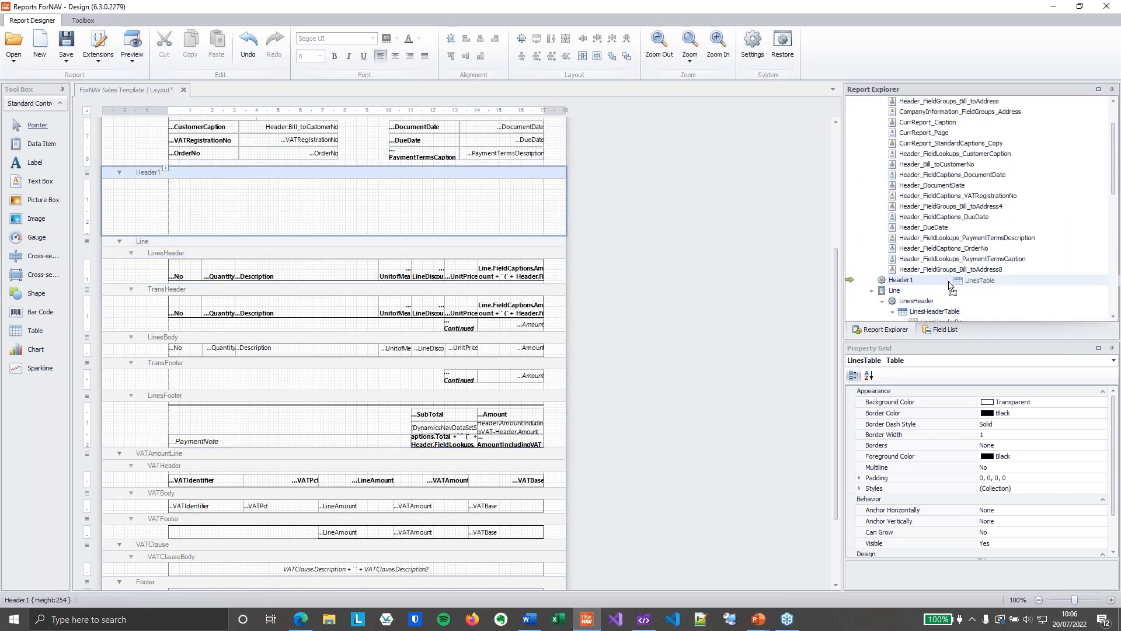
- Select the LinesTable in Header1 and copy it, and finish with the whole report selected
{"action": "left_click", "coordinate": [202, 173]}
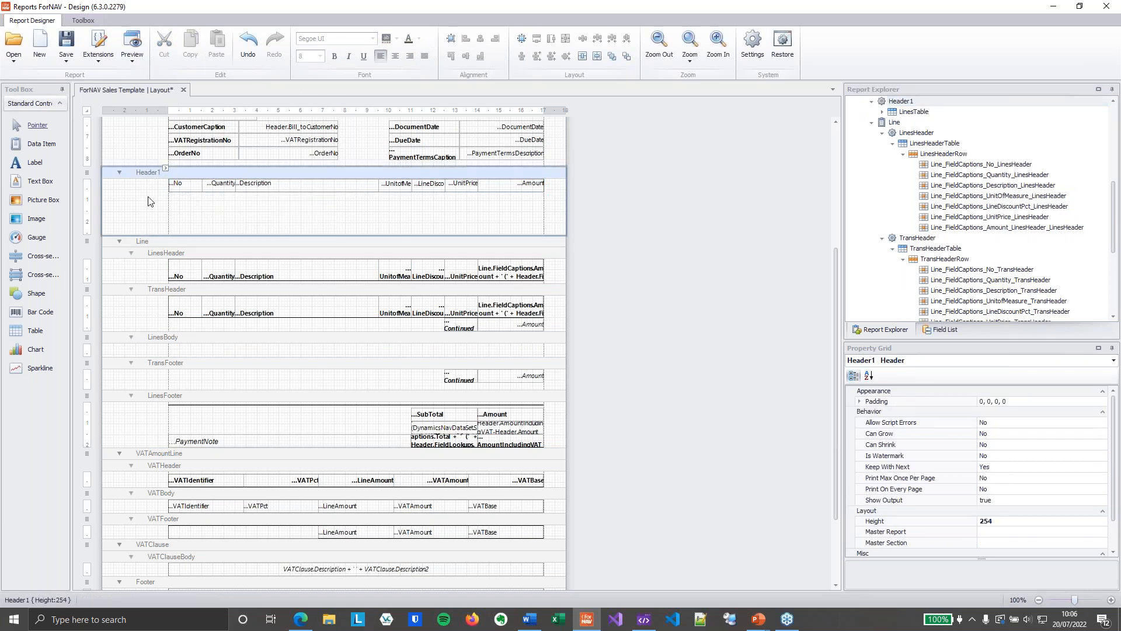
{"action": "left_click_drag", "start_coordinate": [142, 190], "coordinate": [549, 193]}
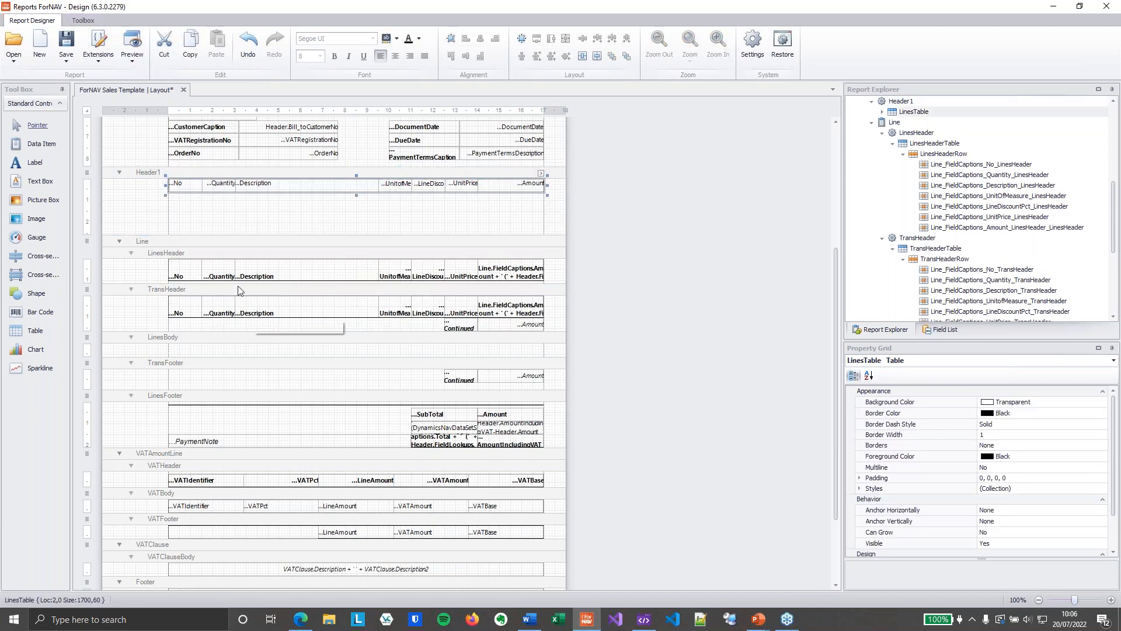
{"action": "left_click", "coordinate": [255, 232]}
{"action": "left_click", "coordinate": [254, 245]}
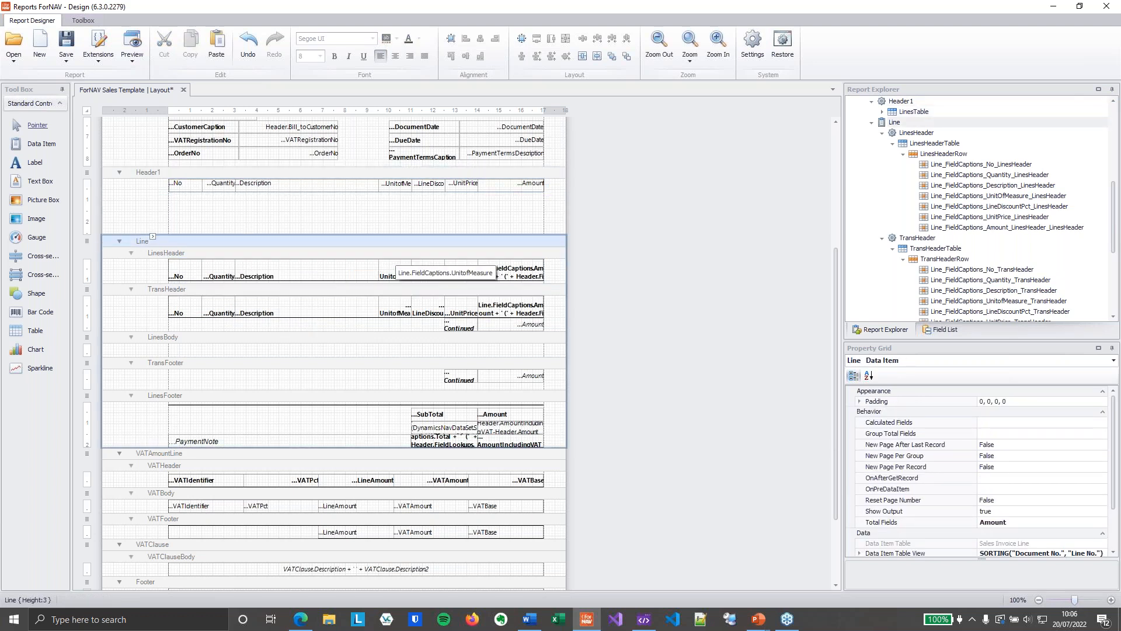
{"action": "left_click", "coordinate": [629, 239]}
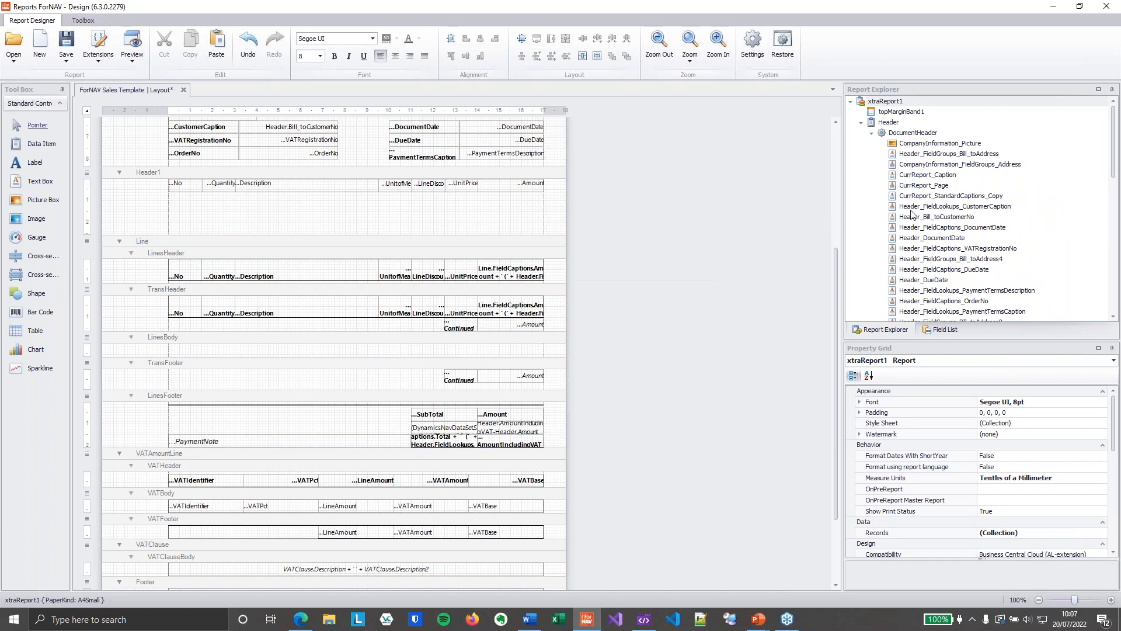
- Switch to the Move DataItems presentation slide and return to the Reports ForNAV designer
{"action": "key", "text": "alt+Tab"}
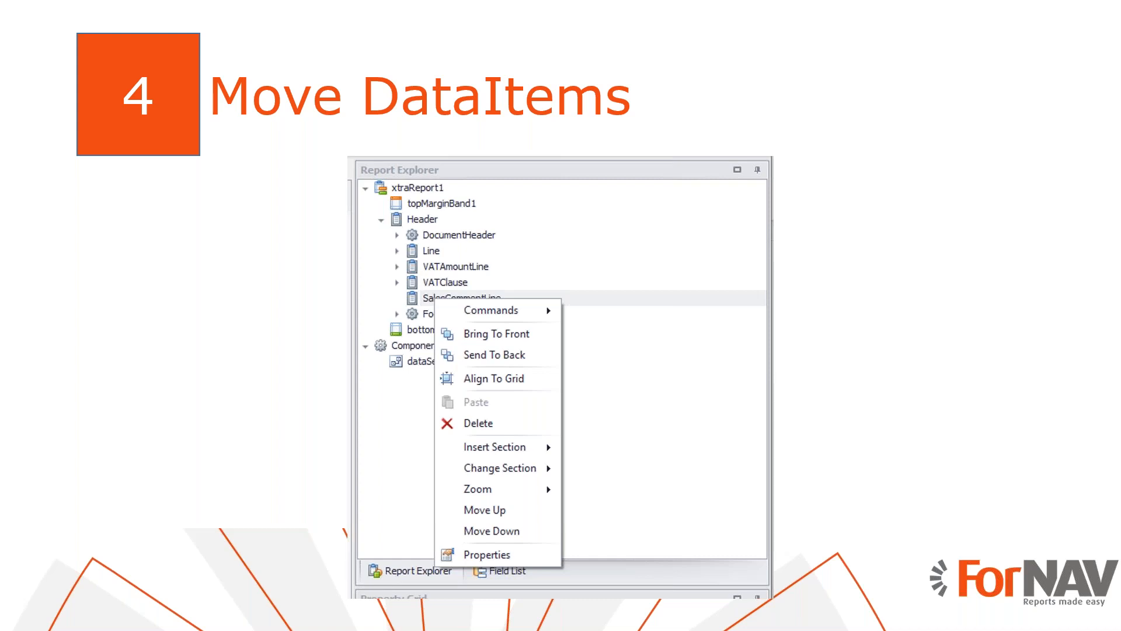
{"action": "key", "text": "super+Tab"}
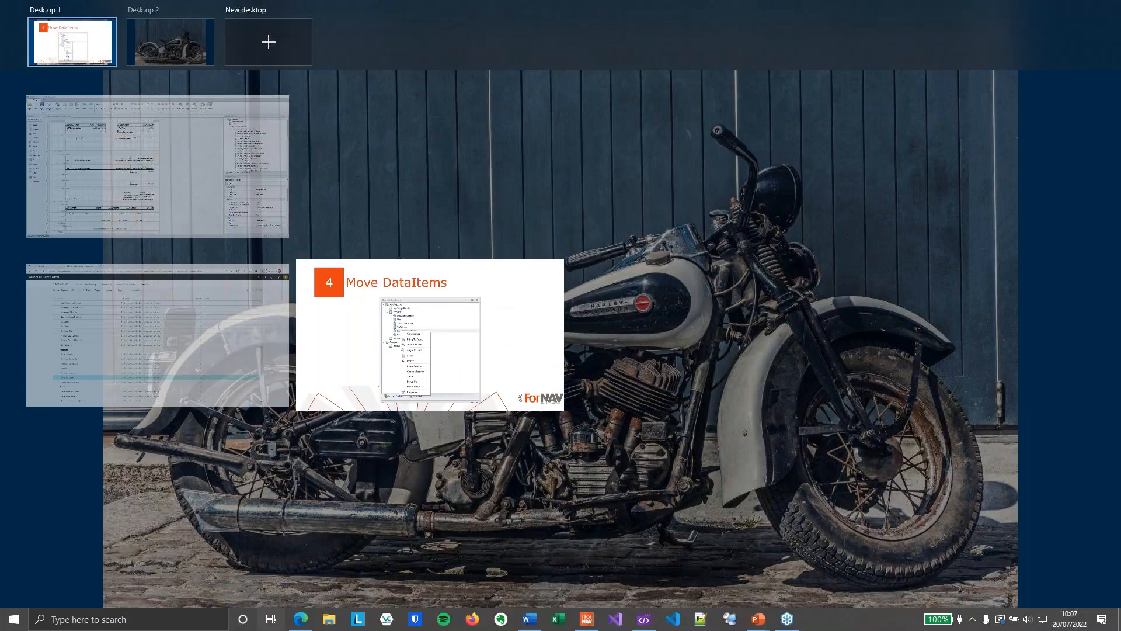
{"action": "left_click", "coordinate": [208, 215]}
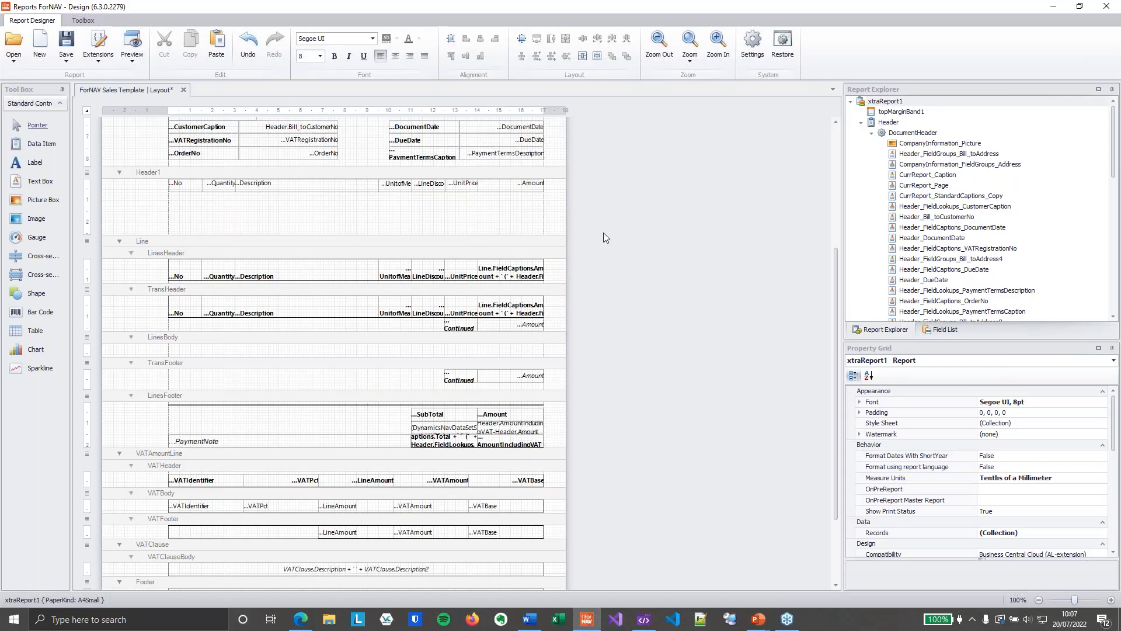
- Insert a new data item for the Sales Comment Line table inside the Line data item, without a data item link
{"action": "left_click", "coordinate": [44, 144]}
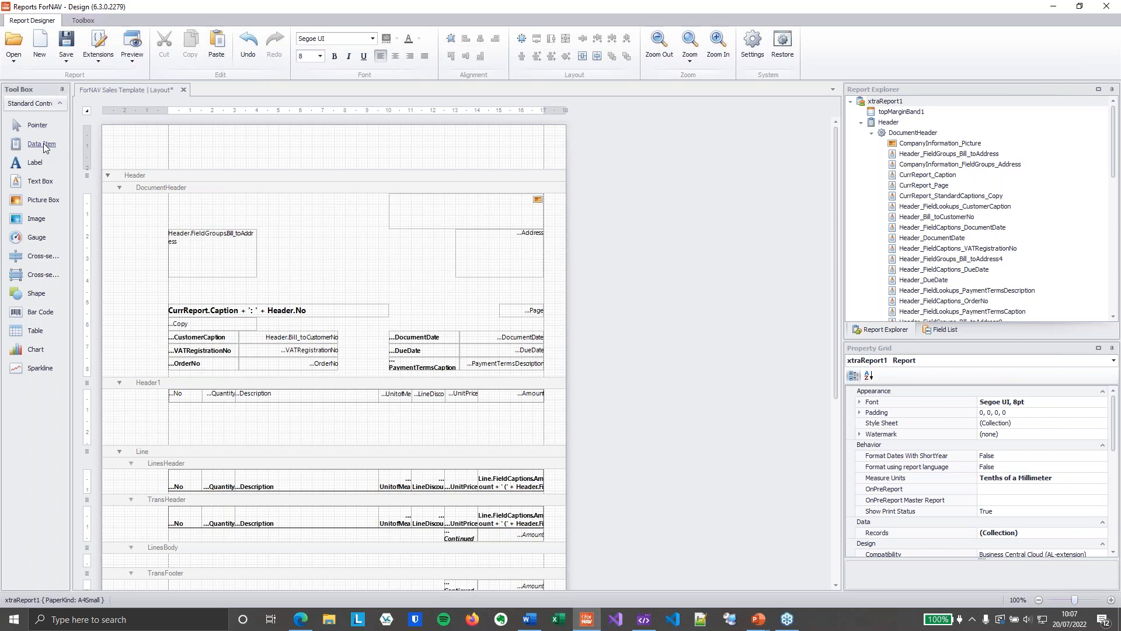
{"action": "left_click", "coordinate": [240, 452]}
{"action": "left_click", "coordinate": [678, 295]}
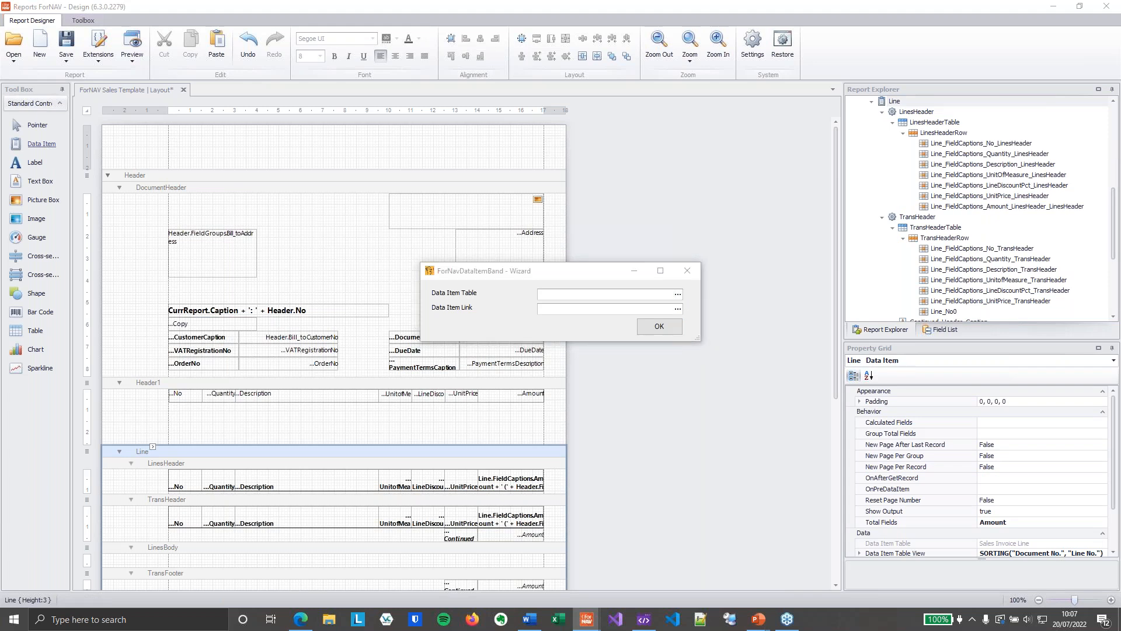
{"action": "type", "text": "sales com"}
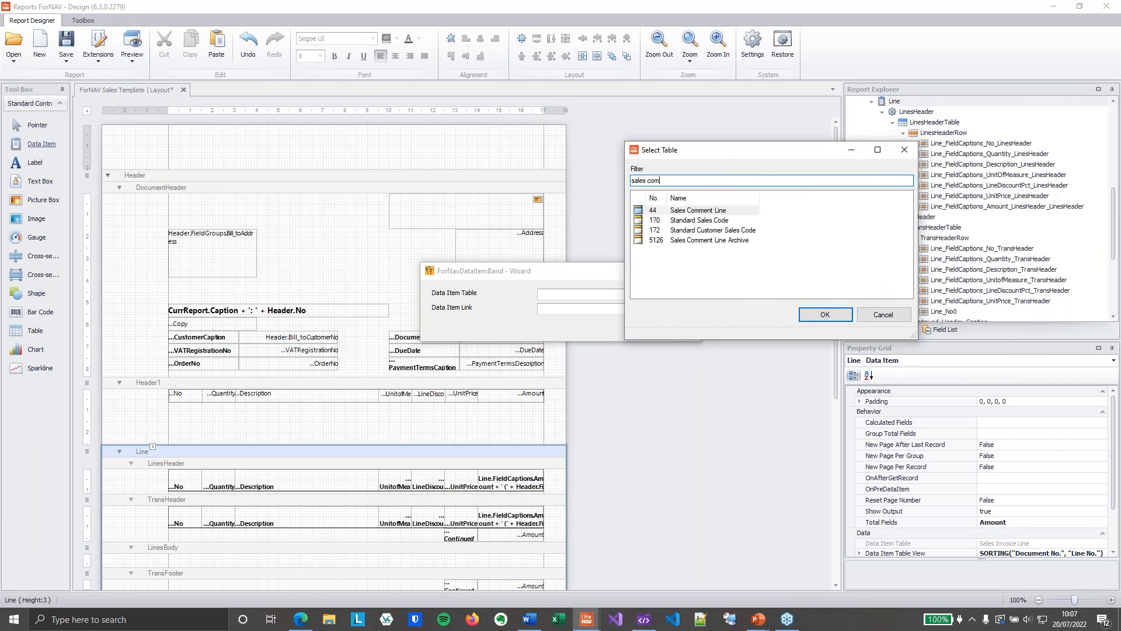
{"action": "left_click", "coordinate": [727, 212]}
{"action": "left_click", "coordinate": [834, 316]}
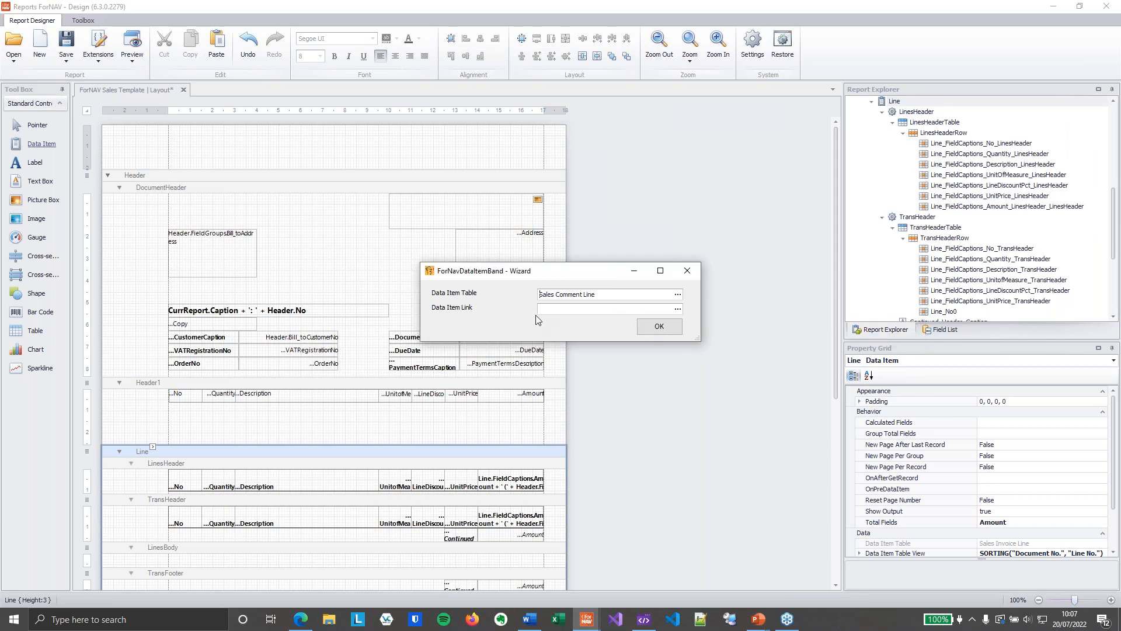
{"action": "left_click", "coordinate": [658, 326]}
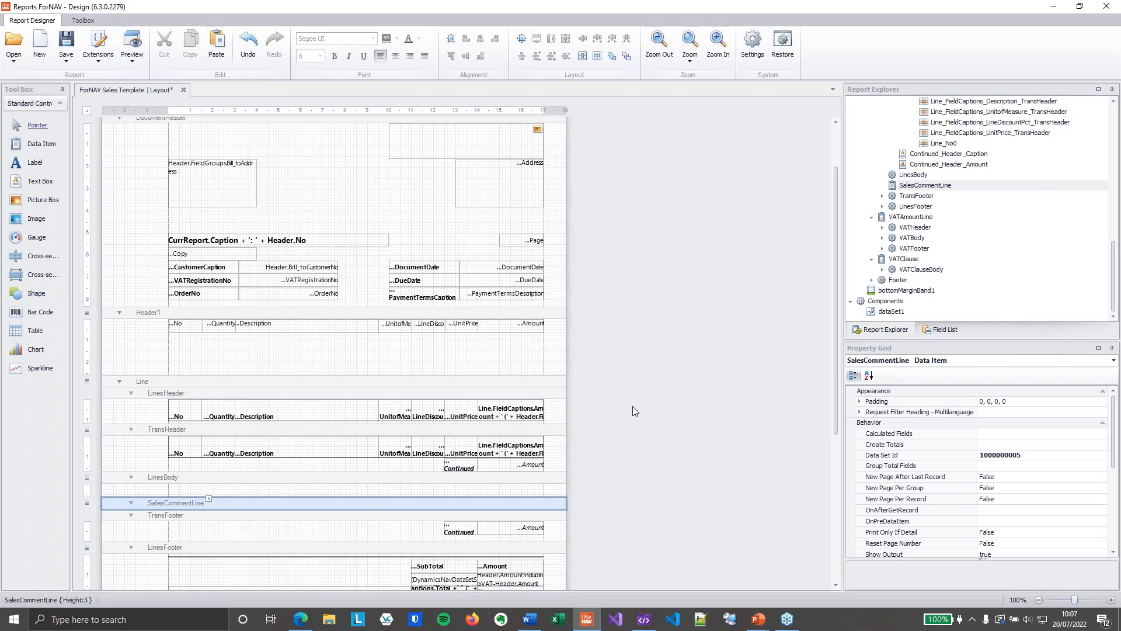
- Collapse TransHeader and LinesHeader in the report structure and select the Line data item that contains SalesCommentLine
{"action": "scroll", "coordinate": [973, 221], "scroll_direction": "up", "scroll_amount": 4}
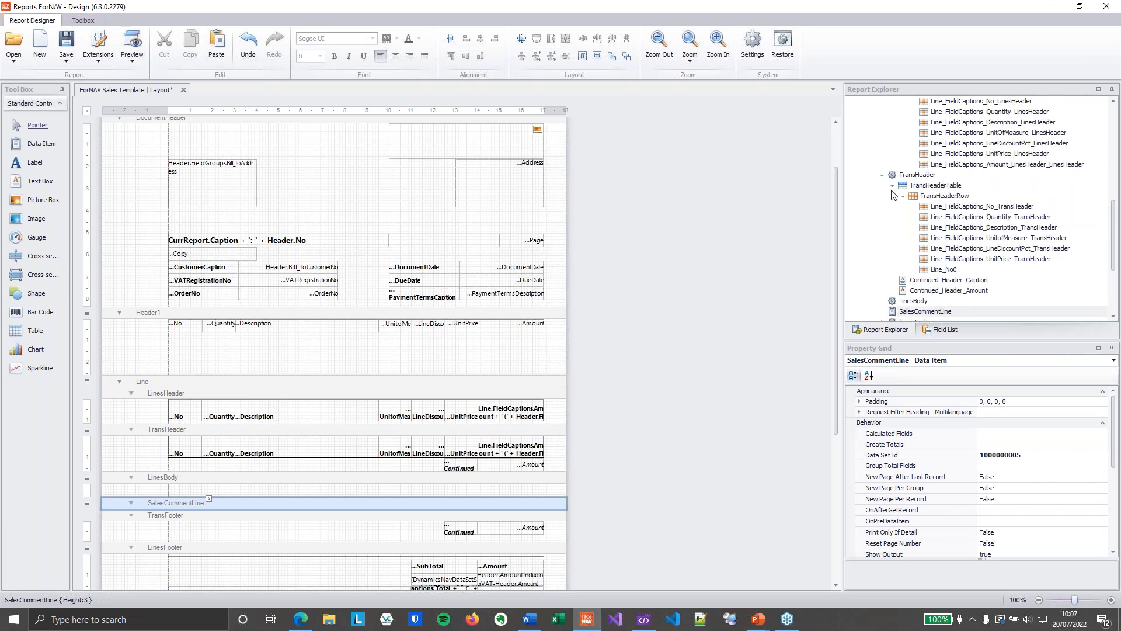
{"action": "left_click", "coordinate": [893, 186]}
{"action": "left_click", "coordinate": [883, 175]}
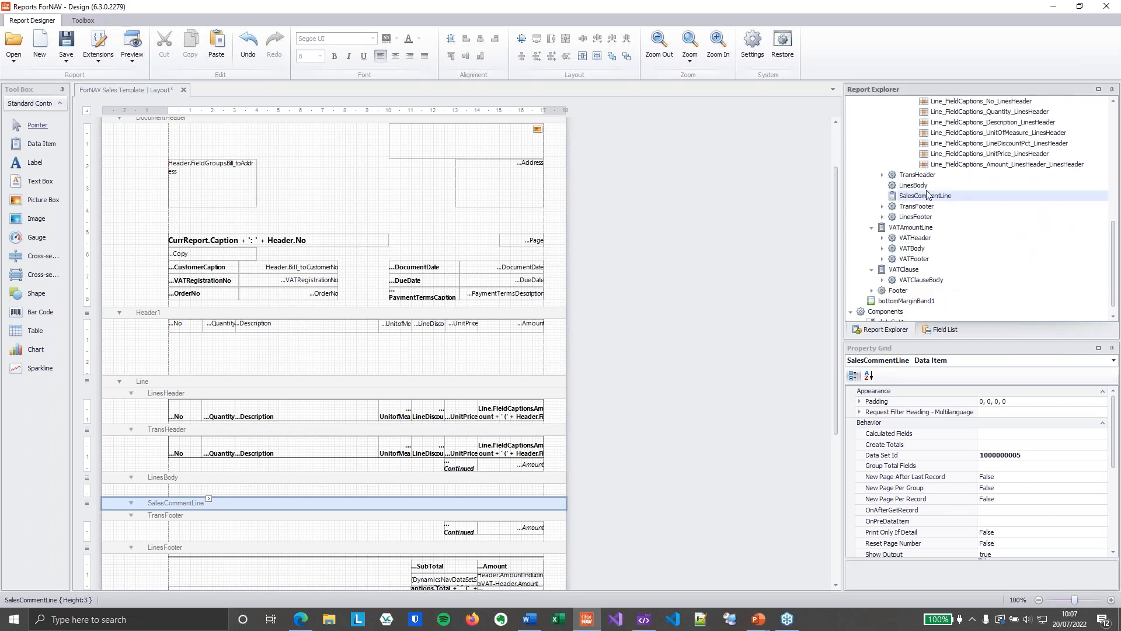
{"action": "left_click", "coordinate": [883, 196]}
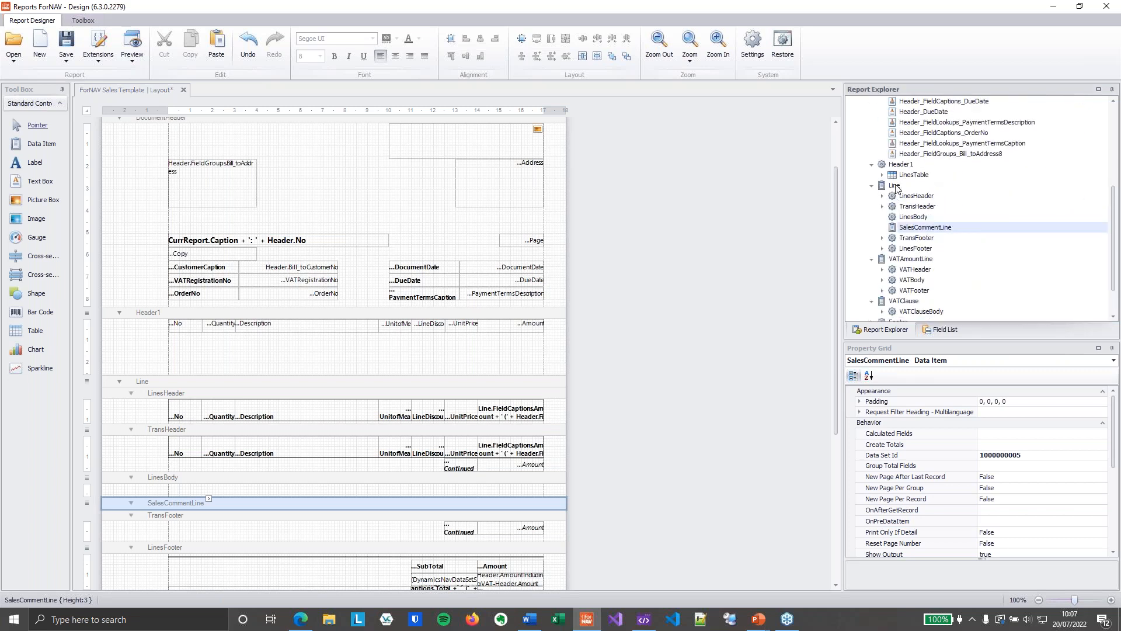
{"action": "left_click", "coordinate": [895, 185]}
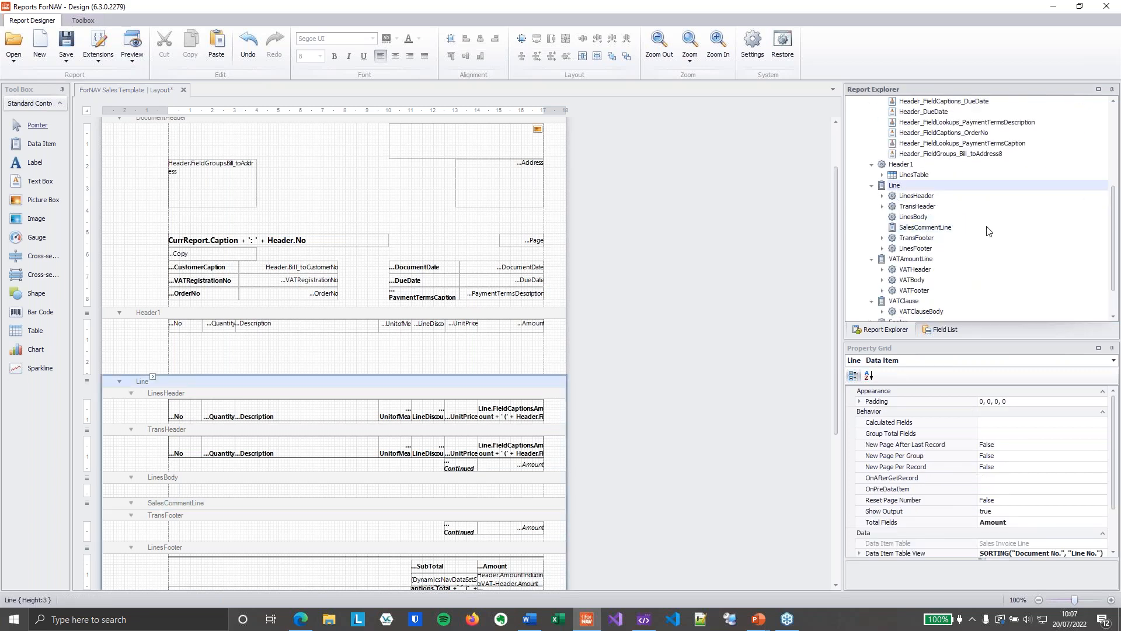
- Try to move the SalesCommentLine data item up and down among the sections of Line
{"action": "left_click", "coordinate": [947, 229]}
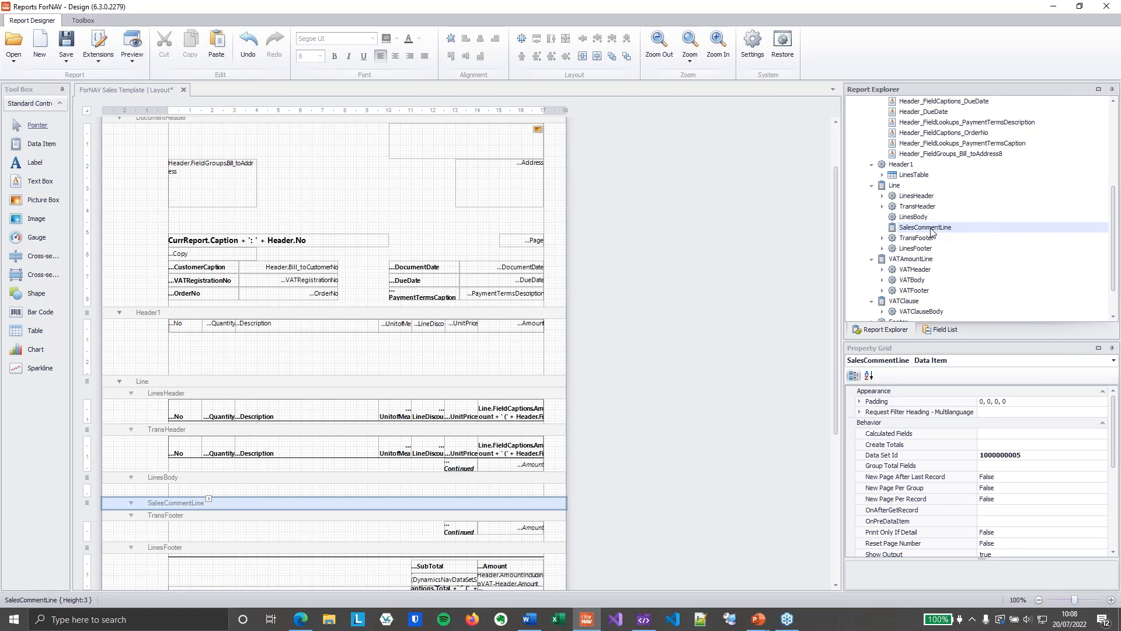
{"action": "right_click", "coordinate": [932, 230]}
{"action": "left_click", "coordinate": [971, 369]}
{"action": "right_click", "coordinate": [933, 228]}
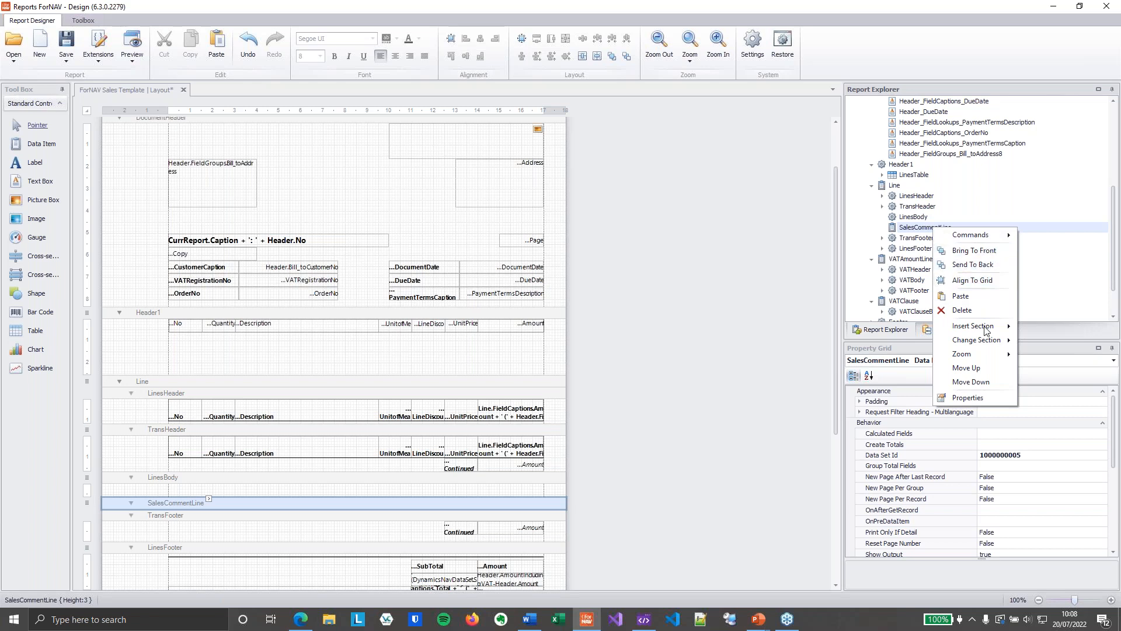
{"action": "left_click", "coordinate": [984, 380]}
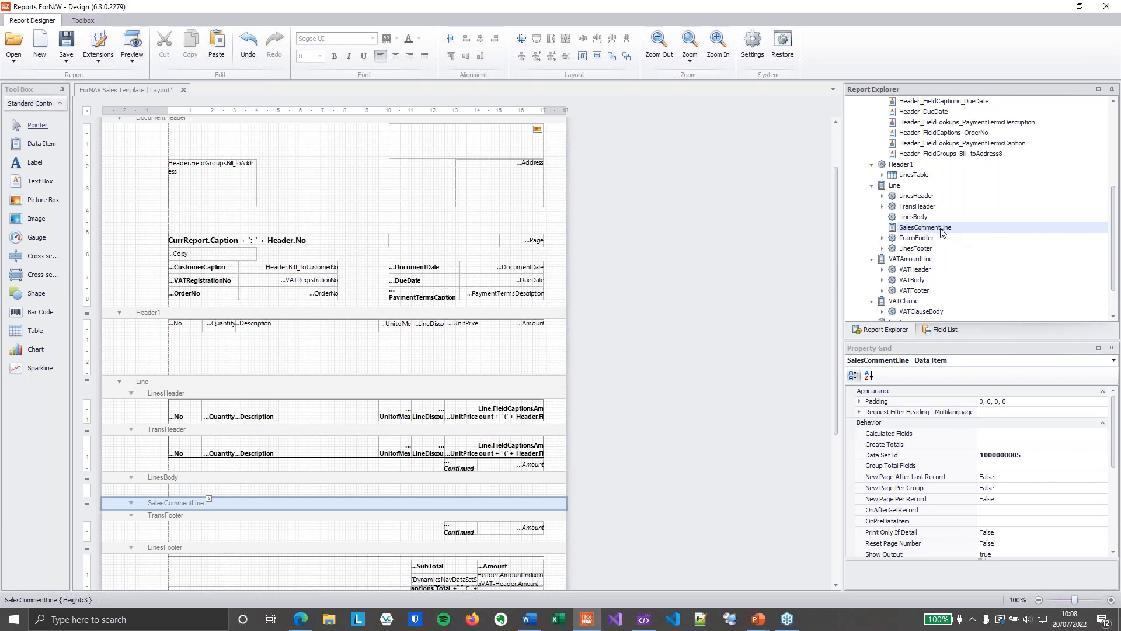
- Move the SalesCommentLine data item out of Line into the Header data item, and collapse Line and VATAmountLine in the layout
{"action": "left_click_drag", "start_coordinate": [941, 232], "coordinate": [899, 127]}
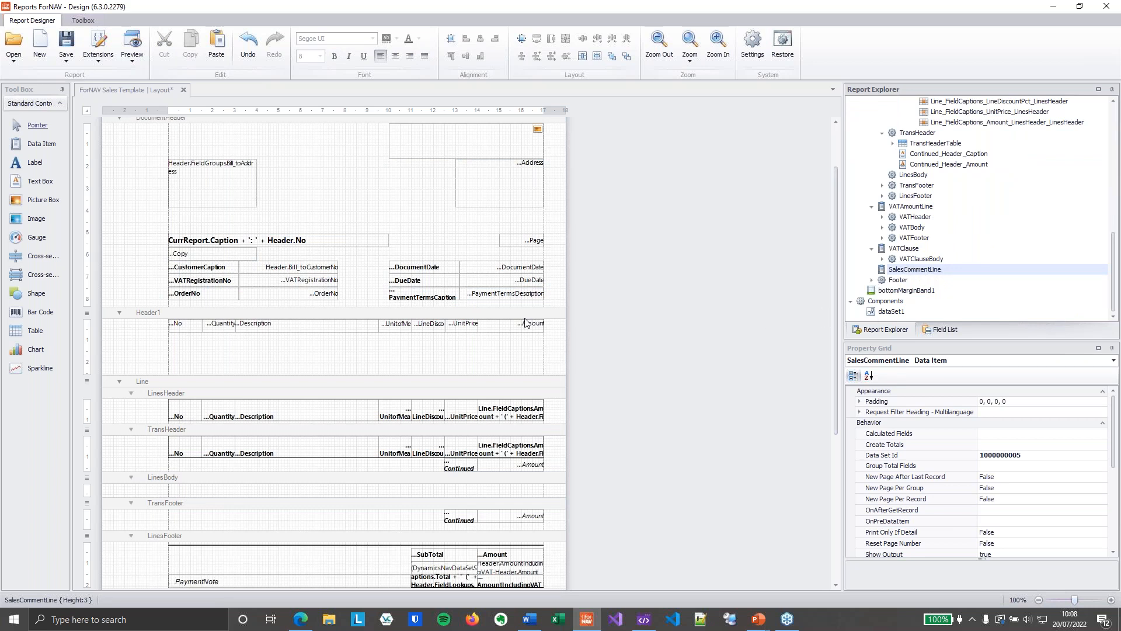
{"action": "left_click", "coordinate": [120, 383]}
{"action": "left_click", "coordinate": [119, 393]}
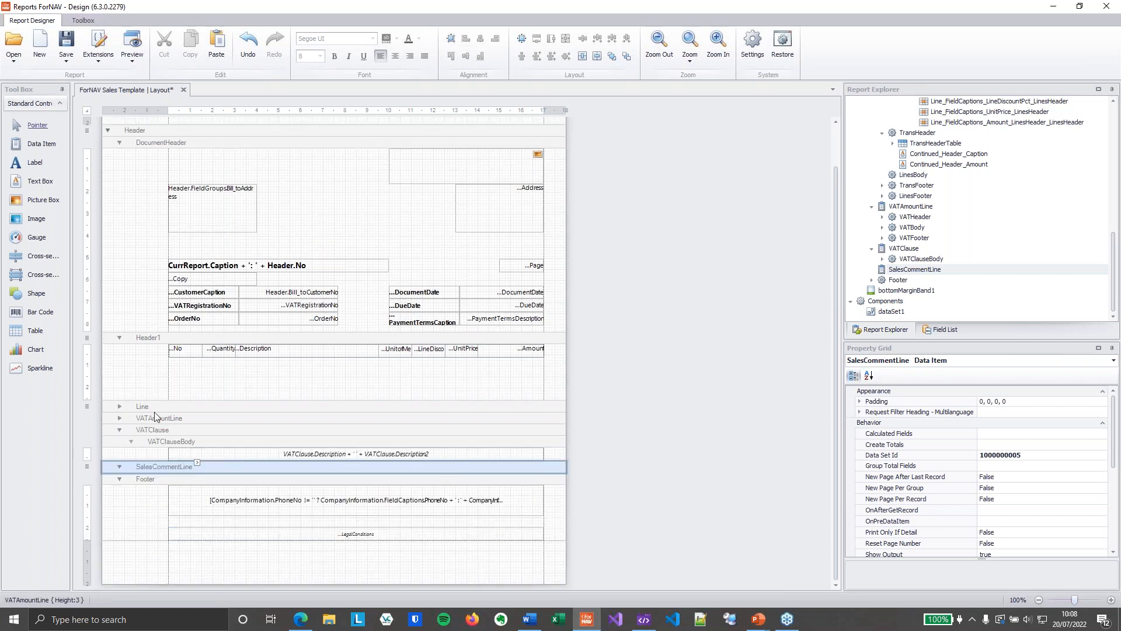
{"action": "left_click", "coordinate": [195, 132]}
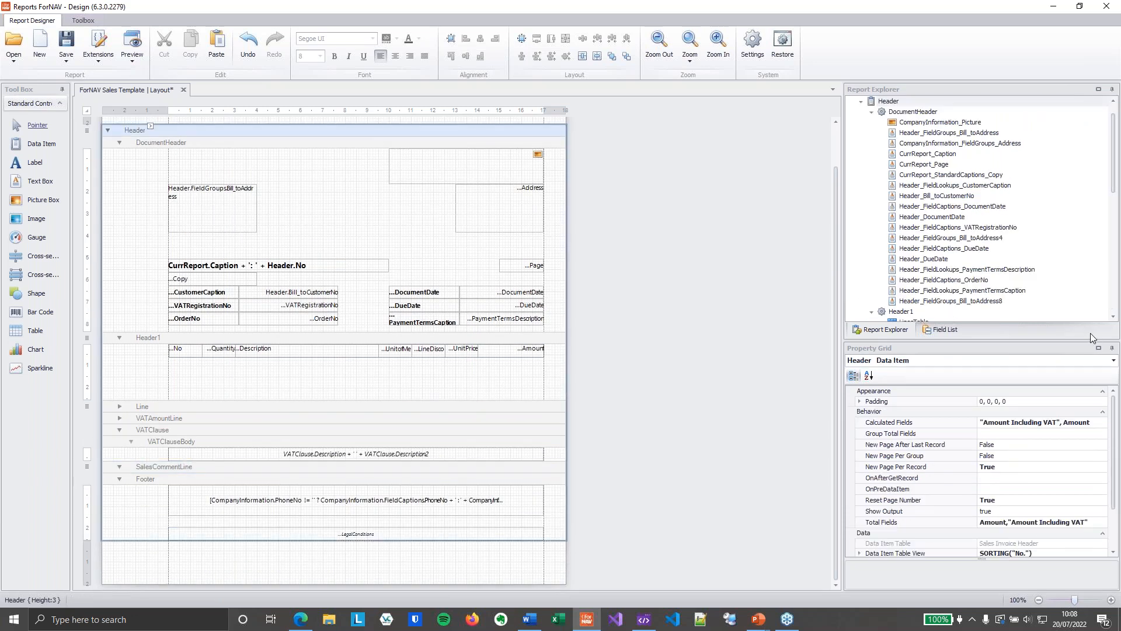
- Collapse DocumentHeader, Header1, Line and VATAmountLine in the report structure
{"action": "left_click", "coordinate": [871, 113]}
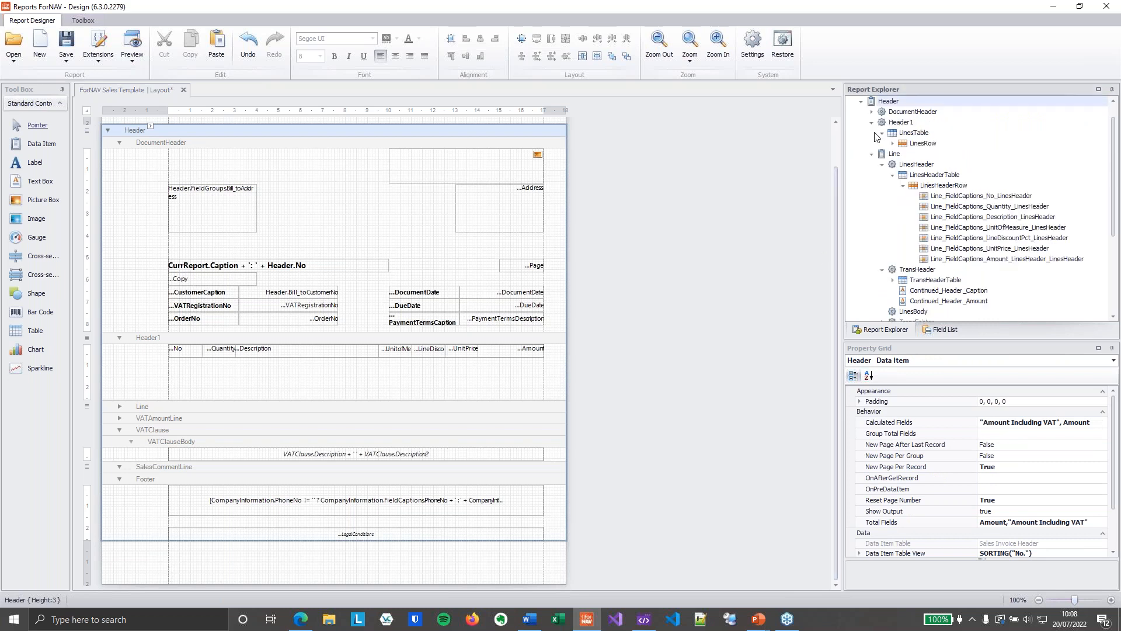
{"action": "left_click", "coordinate": [872, 123]}
{"action": "left_click", "coordinate": [871, 133]}
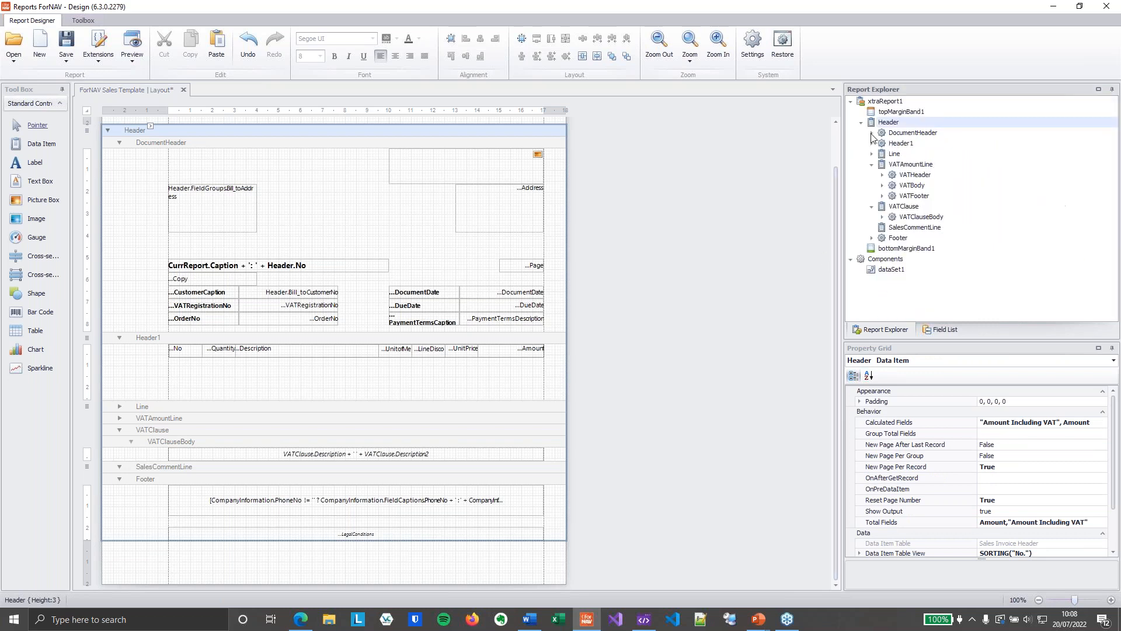
{"action": "left_click", "coordinate": [871, 169]}
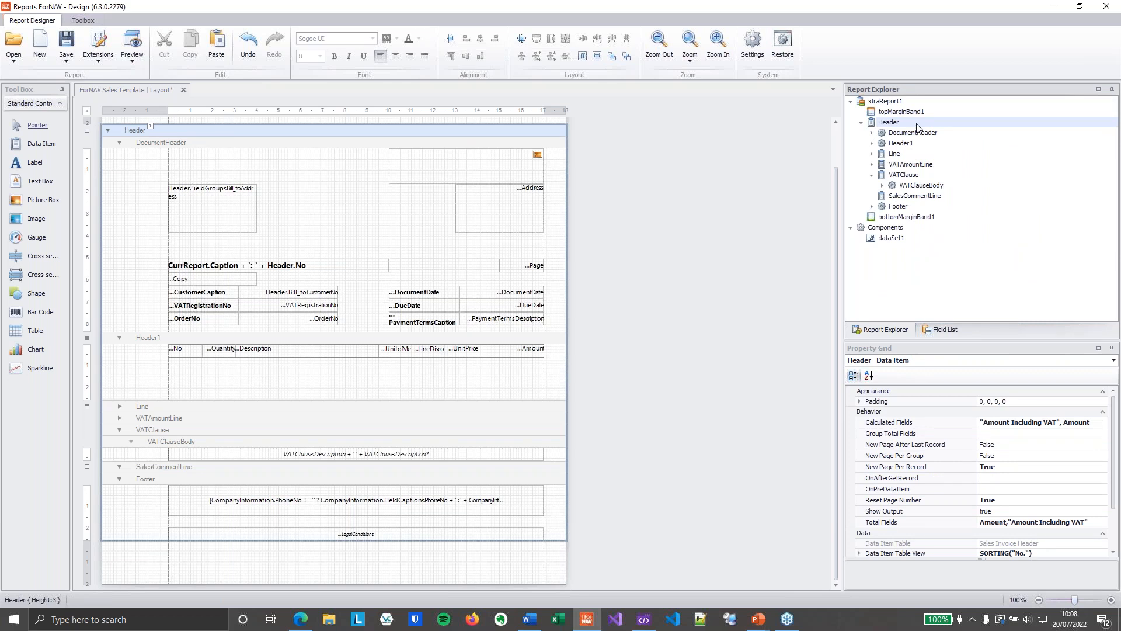
- Select Line, VATAmountLine, VATClause and SalesCommentLine in turn to review the order of the data items inside Header
{"action": "left_click", "coordinate": [920, 154]}
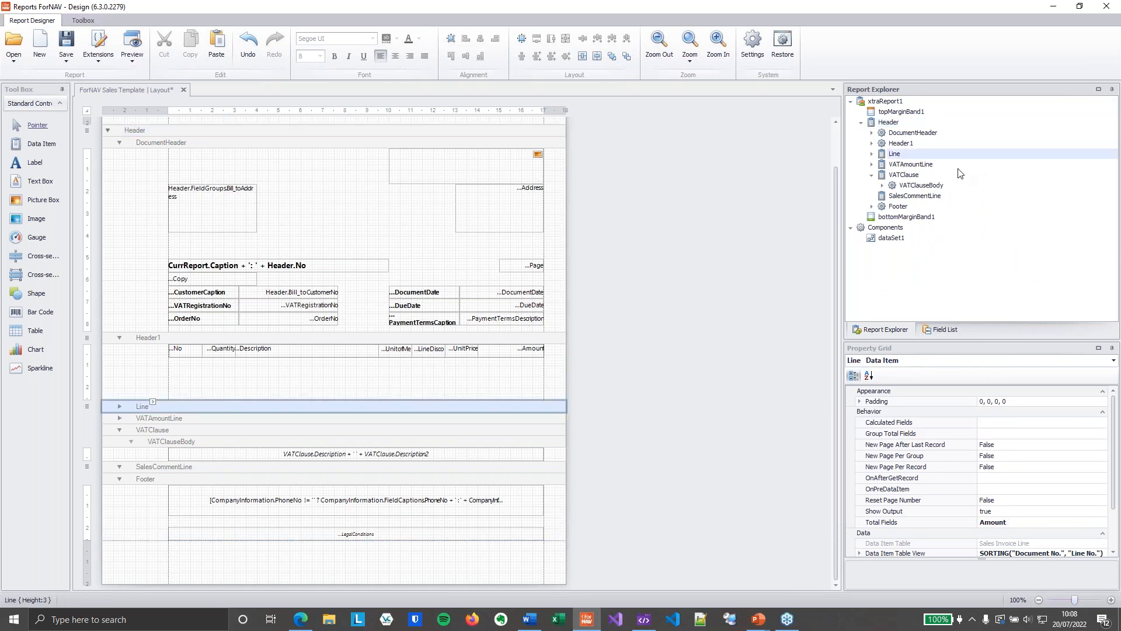
{"action": "left_click", "coordinate": [928, 164]}
{"action": "left_click", "coordinate": [929, 175]}
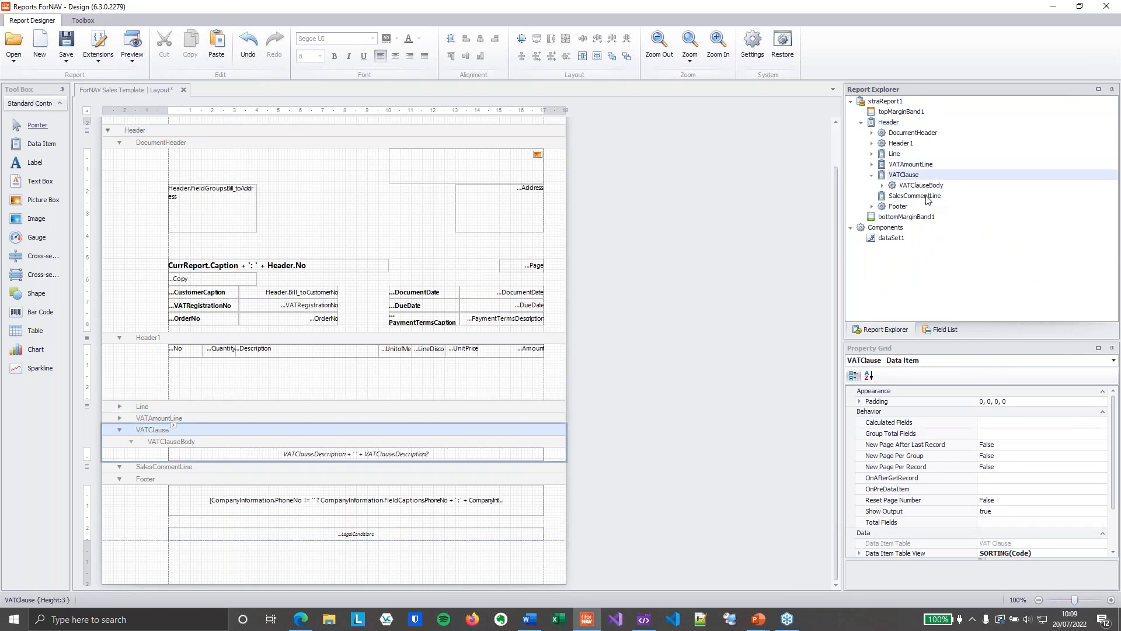
{"action": "left_click", "coordinate": [927, 197]}
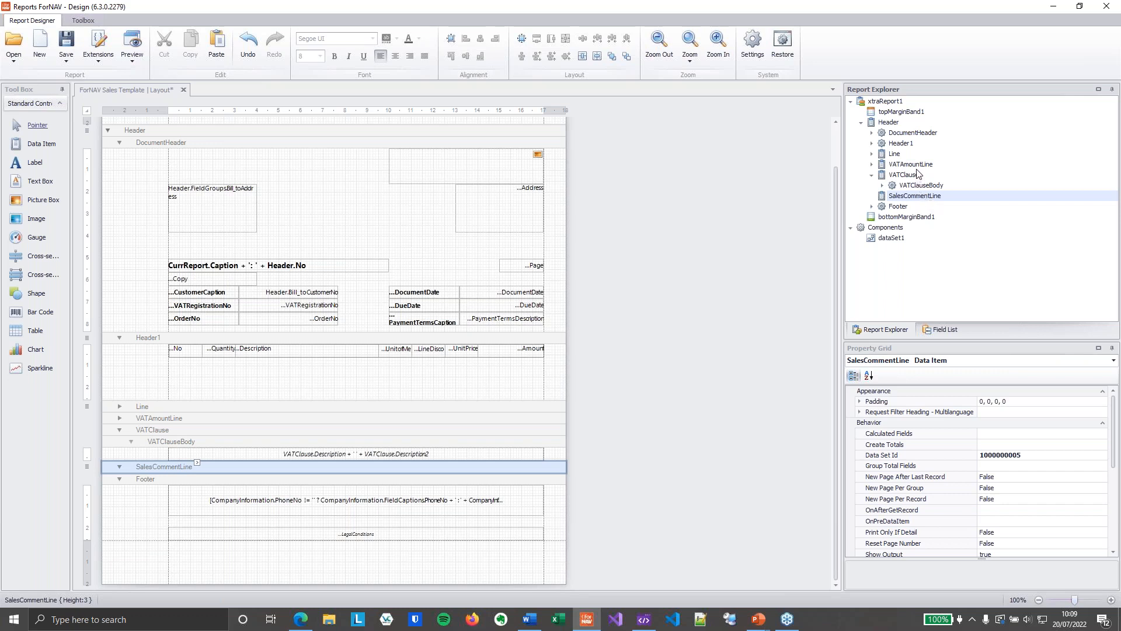
- Move the SalesCommentLine data item up past VATClause, VATAmountLine and Line, so it sits directly below the Header1 section
{"action": "right_click", "coordinate": [927, 199]}
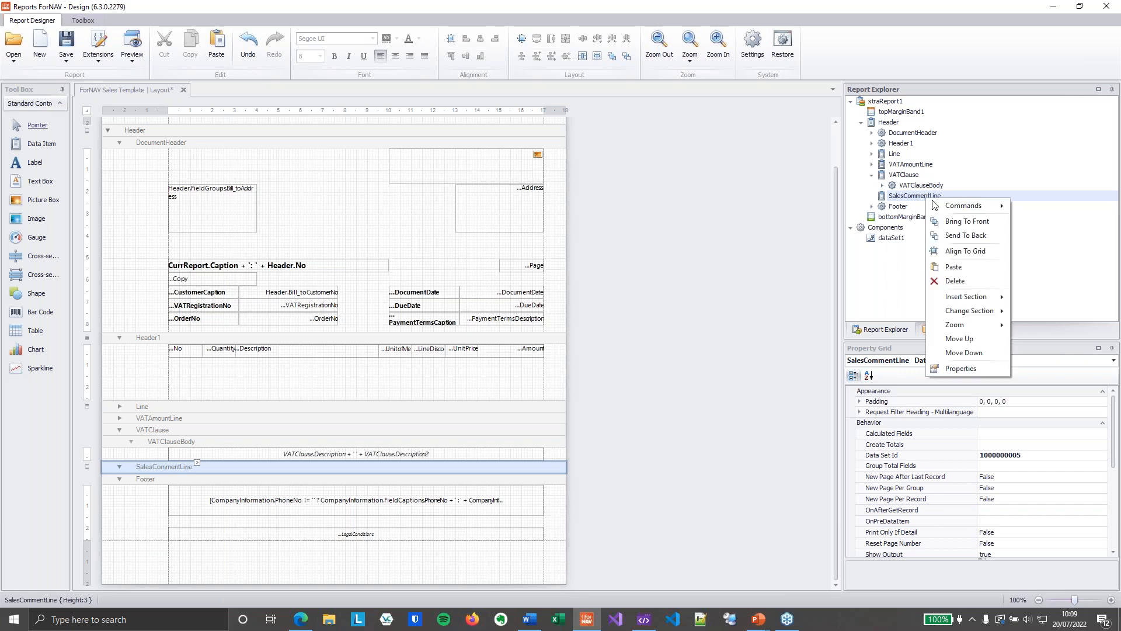
{"action": "left_click", "coordinate": [978, 338]}
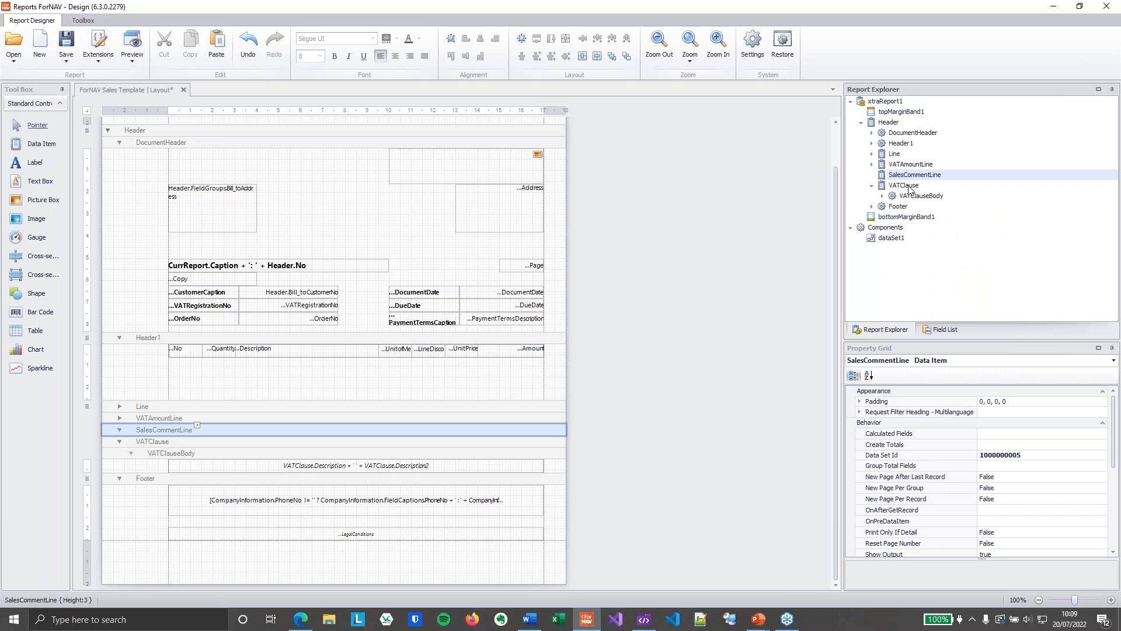
{"action": "right_click", "coordinate": [911, 175]}
{"action": "left_click", "coordinate": [960, 315]}
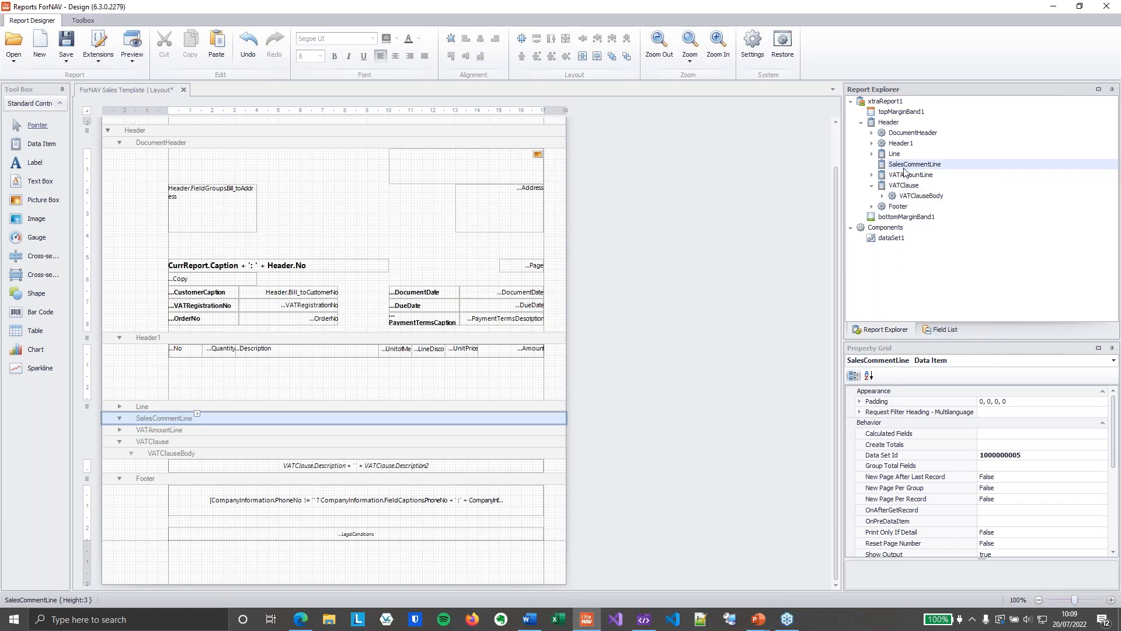
{"action": "right_click", "coordinate": [904, 170]}
{"action": "left_click", "coordinate": [957, 305]}
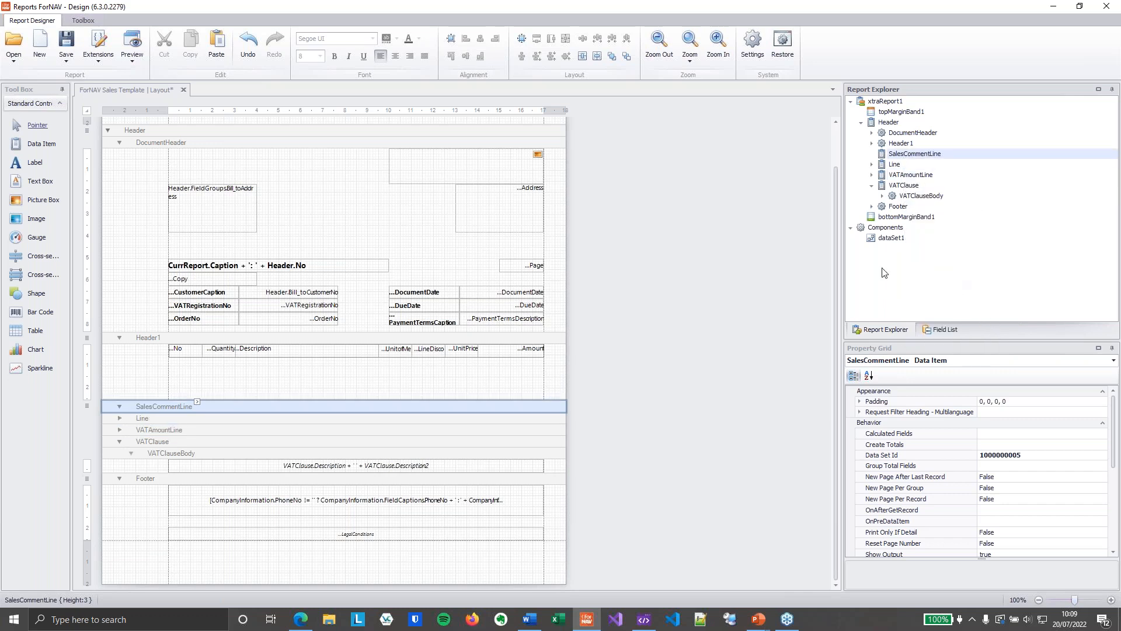
{"action": "left_click", "coordinate": [530, 407]}
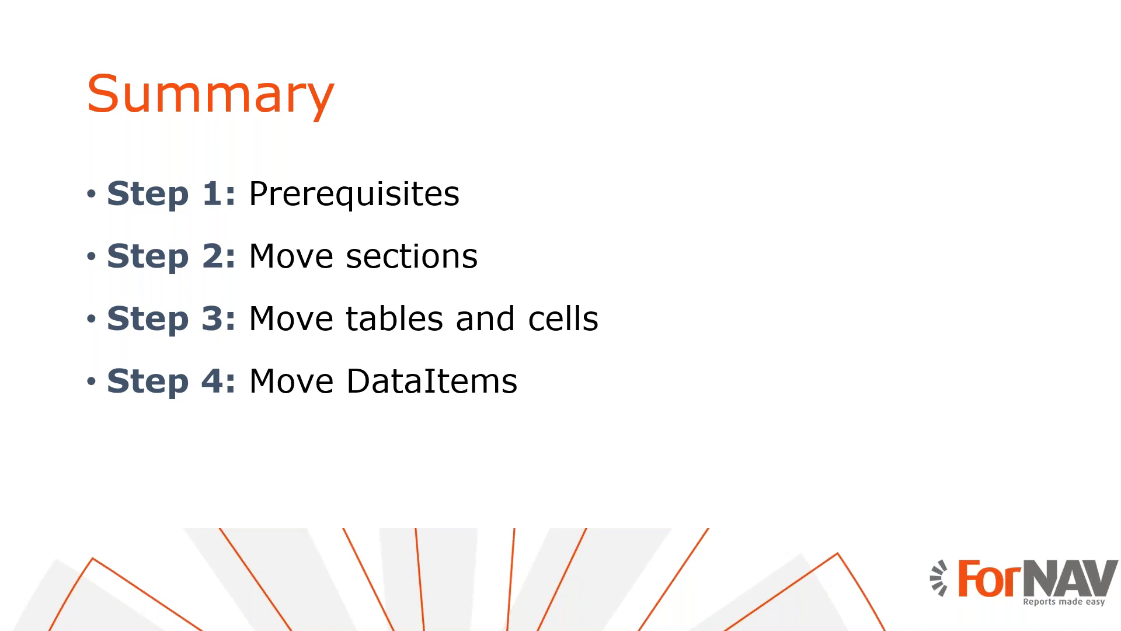
- Switch from the summary slide back to the ForNAV report designer and select the Header and then the Line data item in the layout
{"action": "key", "text": "super+Tab"}
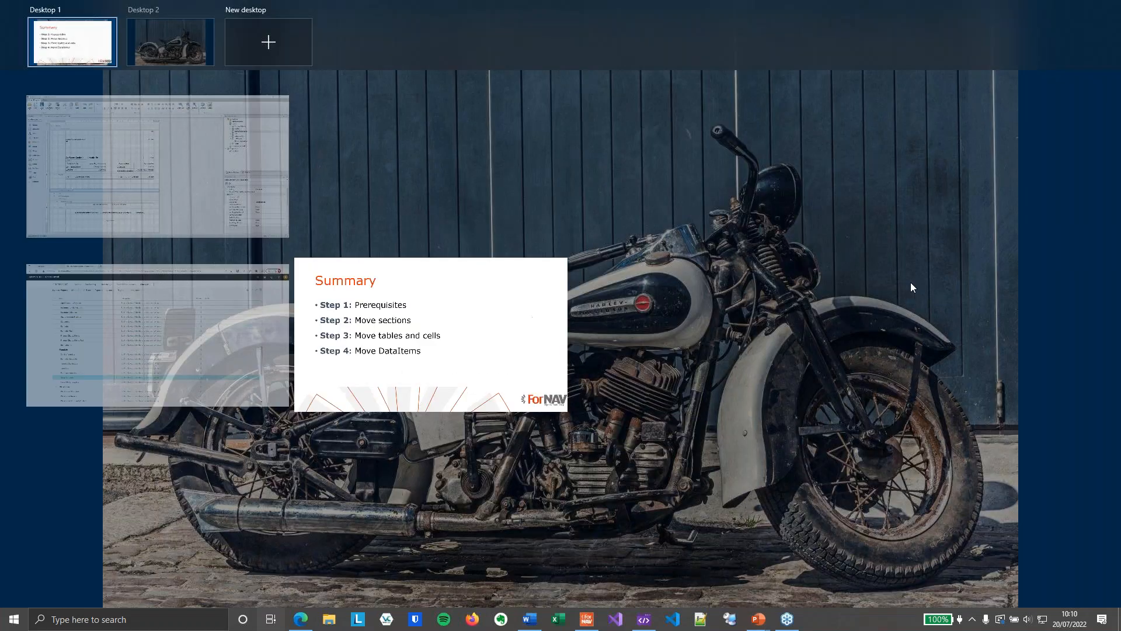
{"action": "left_click", "coordinate": [130, 213]}
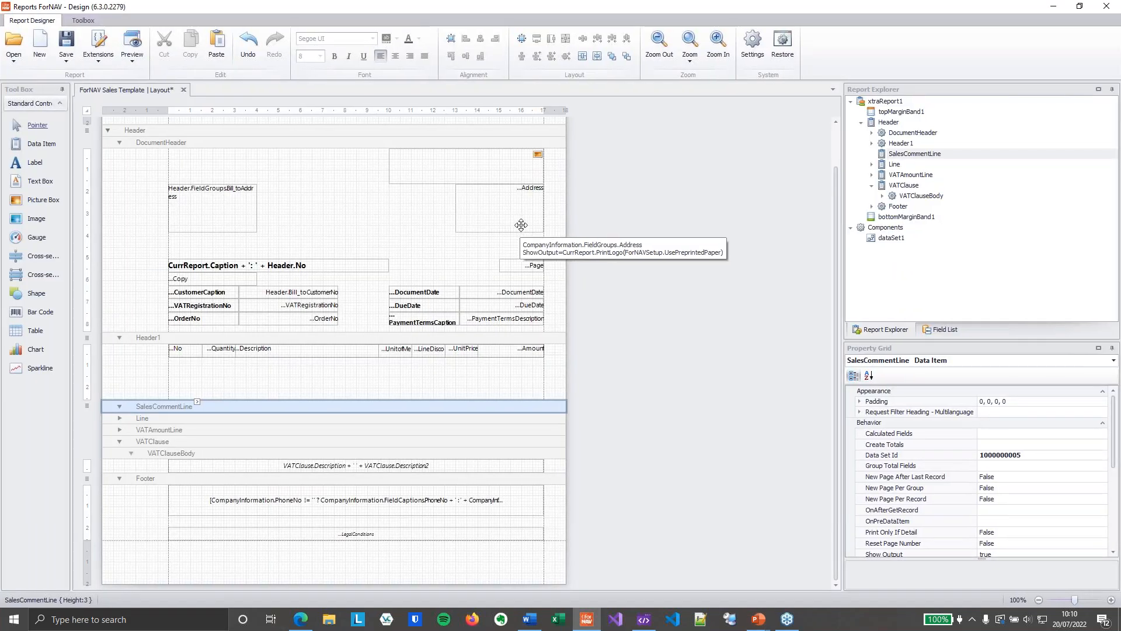
{"action": "left_click", "coordinate": [218, 131]}
{"action": "left_click", "coordinate": [182, 418]}
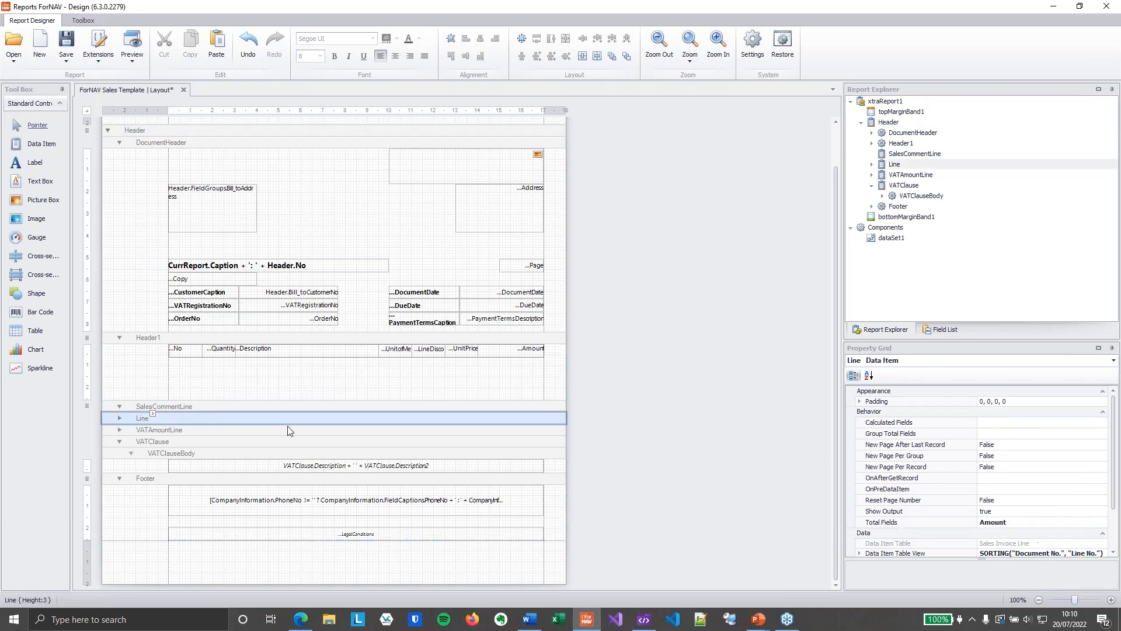